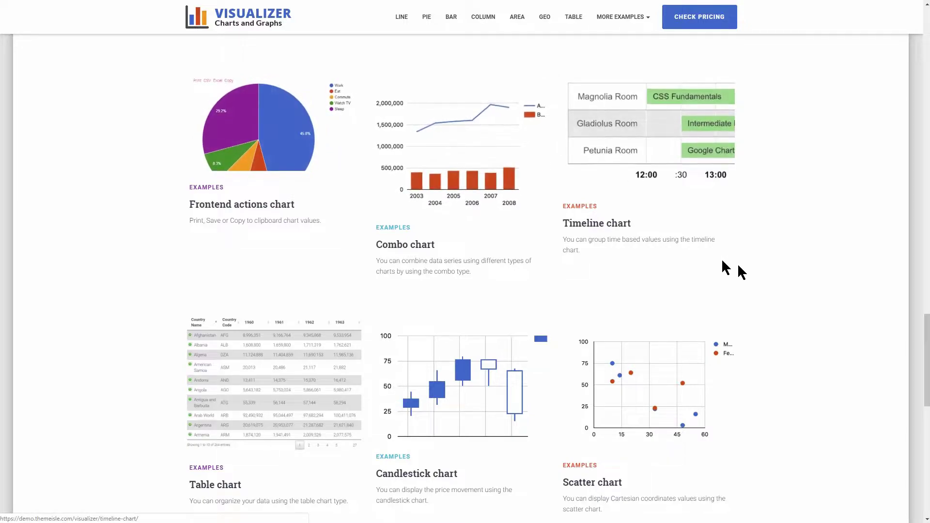
# Step: Save the spreadsheet edits so the area chart plots five countries for 2004–2008
pyautogui.middleClick(769, 275)
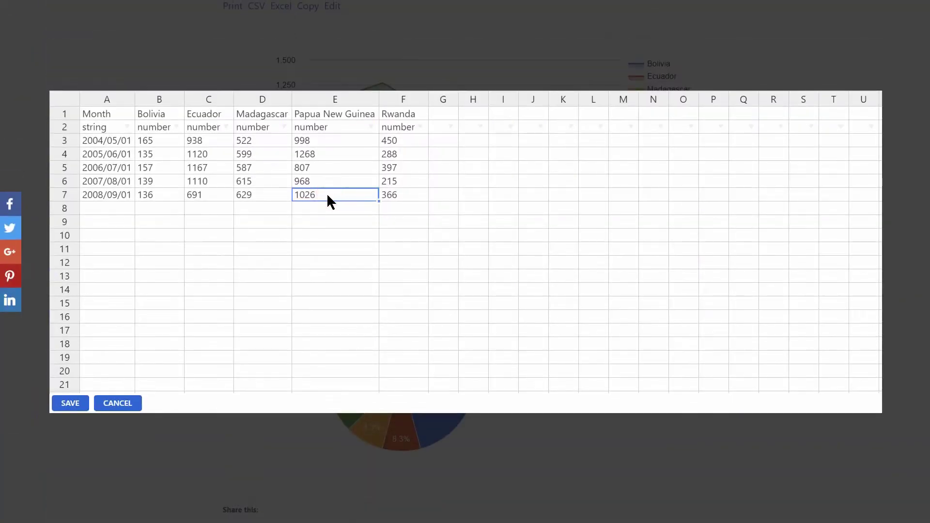
pyautogui.click(72, 406)
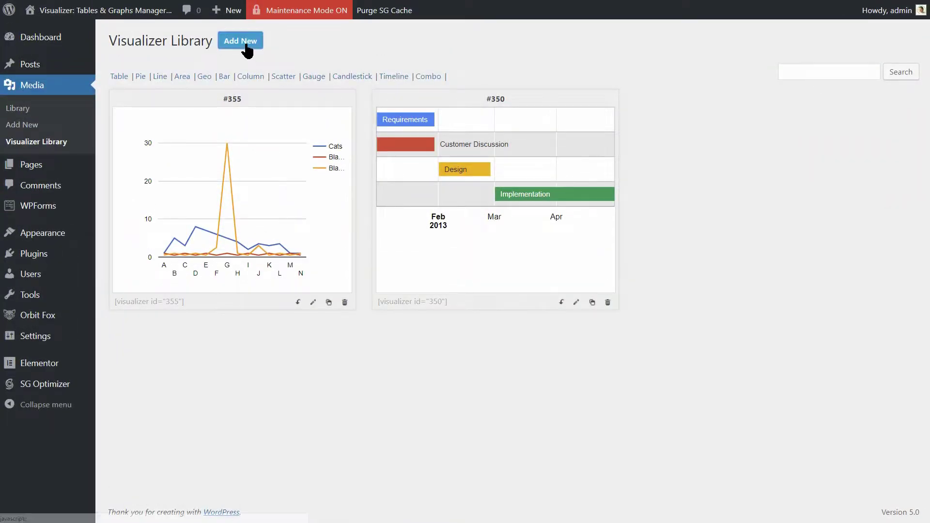
# Step: Insert a Visualizer Chart block into the post that displays existing chart #464
pyautogui.click(244, 41)
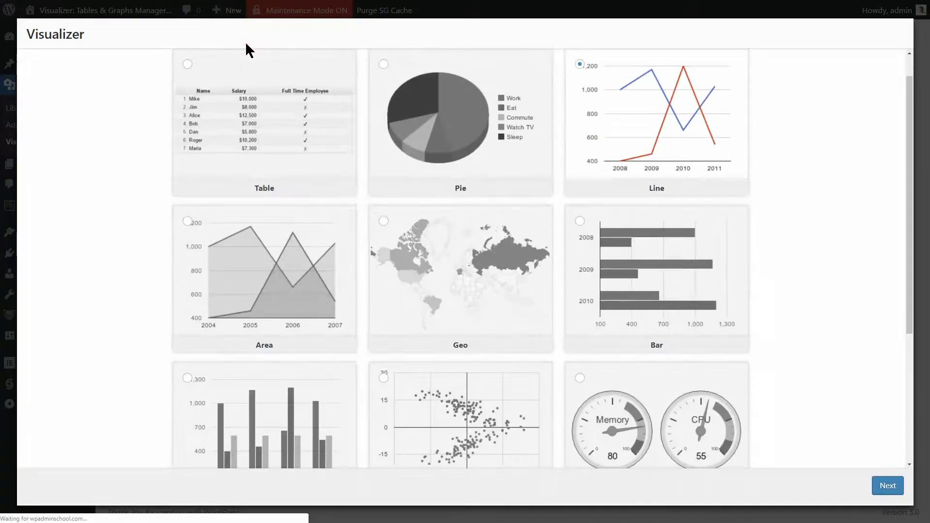
pyautogui.scroll(-4, 274, 413)
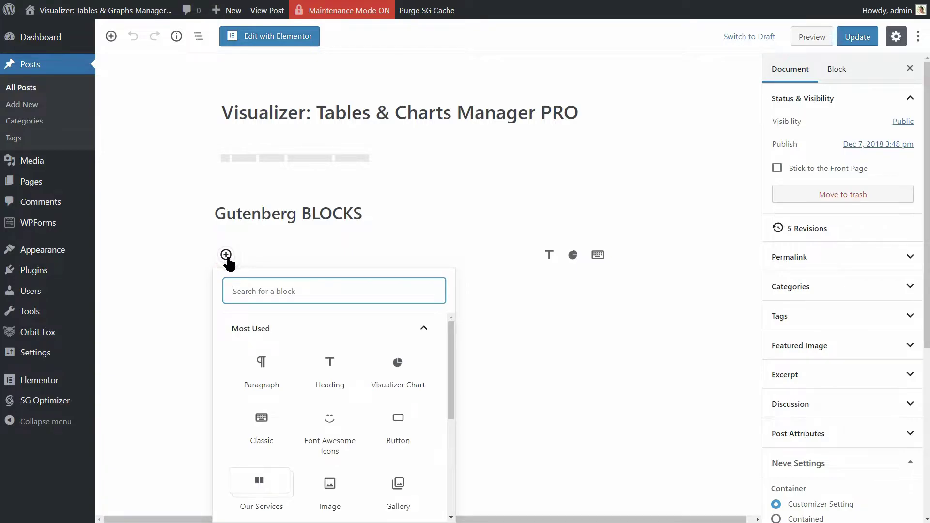
pyautogui.click(385, 373)
pyautogui.click(538, 406)
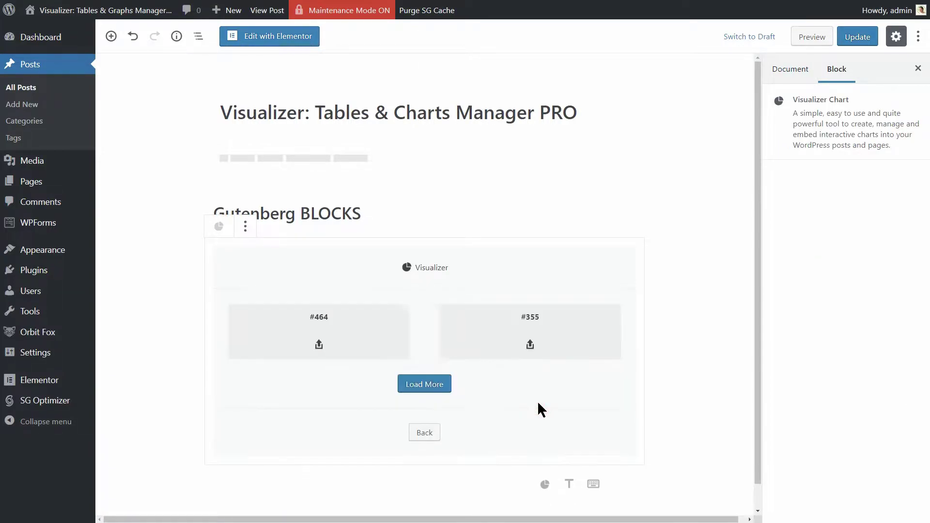
pyautogui.scroll(-3, 498, 386)
pyautogui.click(320, 320)
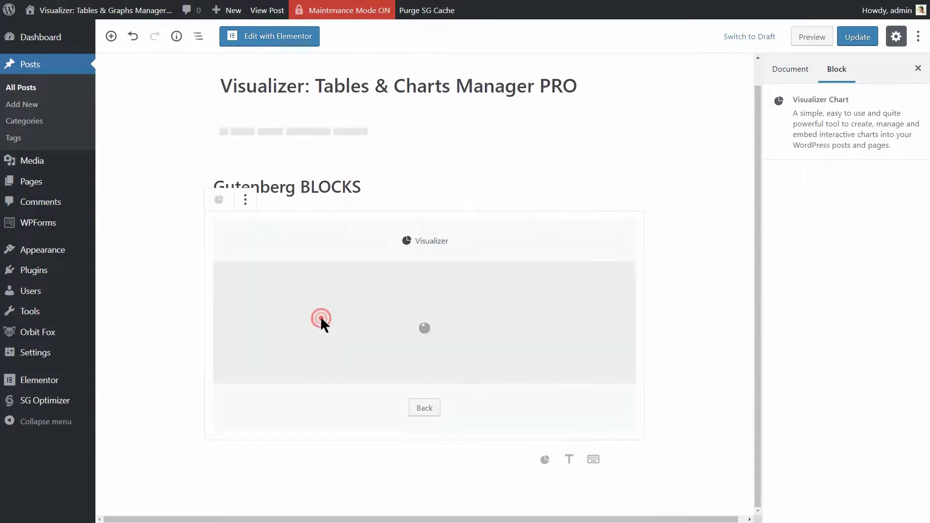
pyautogui.click(438, 468)
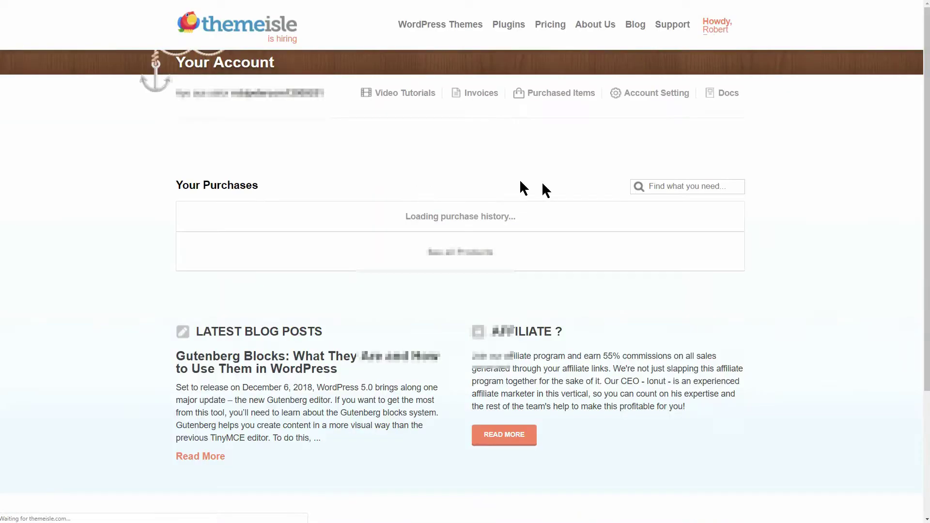
# Step: Search purchases for 'visua' and save the visualizer-pro.zip download
pyautogui.click(675, 223)
pyautogui.write('visua')
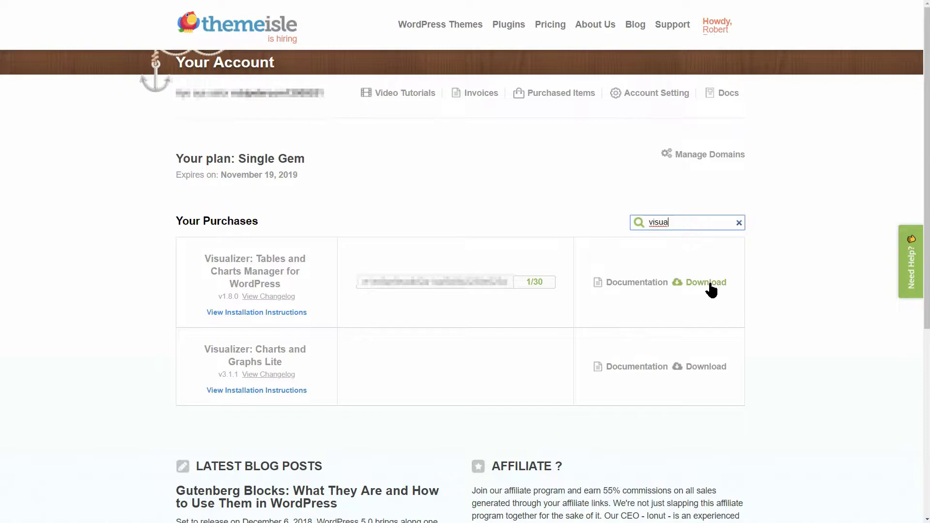
pyautogui.click(710, 286)
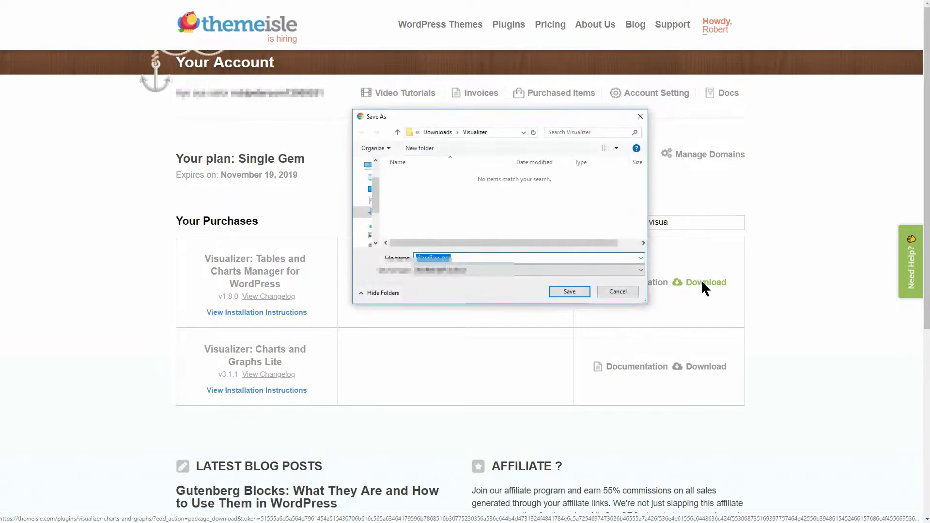
pyautogui.click(572, 290)
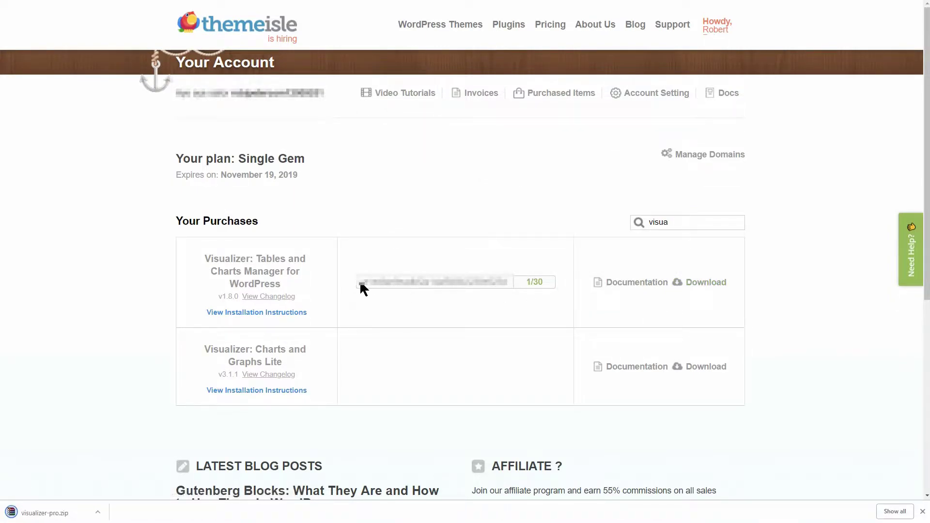
# Step: Copy the Visualizer Pro licence key and dismiss the downloads bar
pyautogui.moveTo(363, 283); pyautogui.dragTo(517, 293)
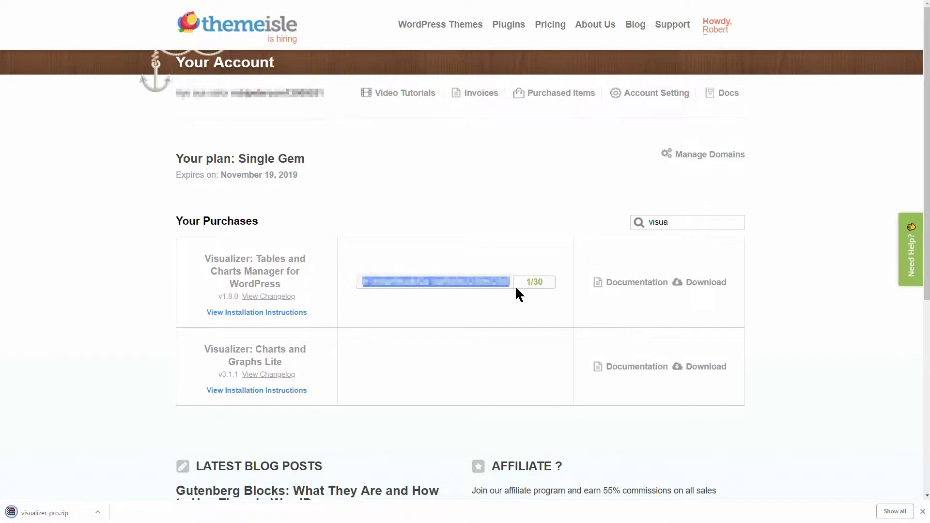
pyautogui.rightClick(470, 286)
pyautogui.click(492, 293)
pyautogui.click(922, 513)
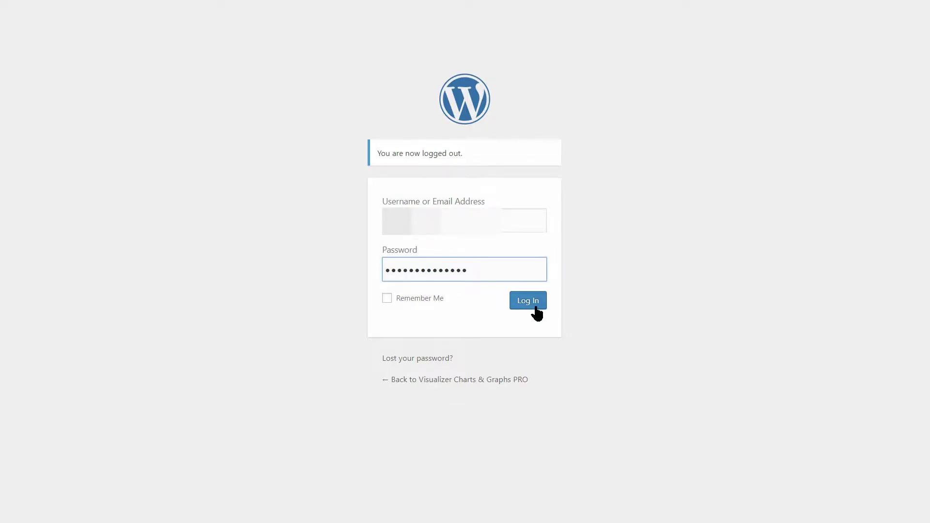
# Step: Log in to WordPress and choose visualizer-pro.zip for plugin upload
pyautogui.click(535, 307)
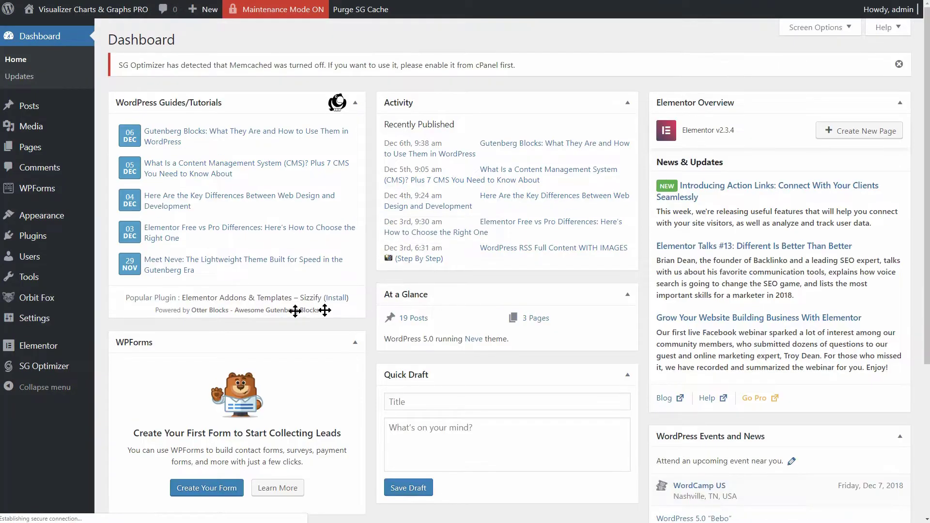
pyautogui.moveTo(78, 238)
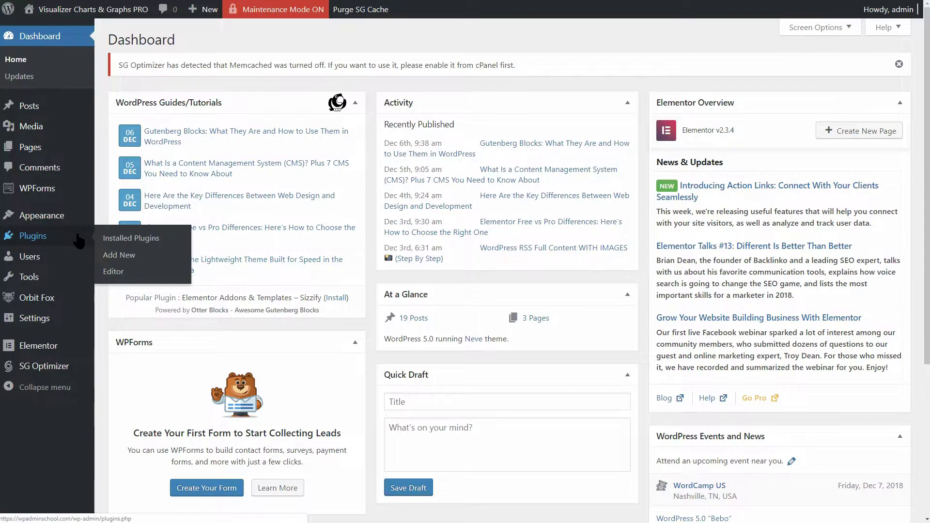
pyautogui.click(119, 257)
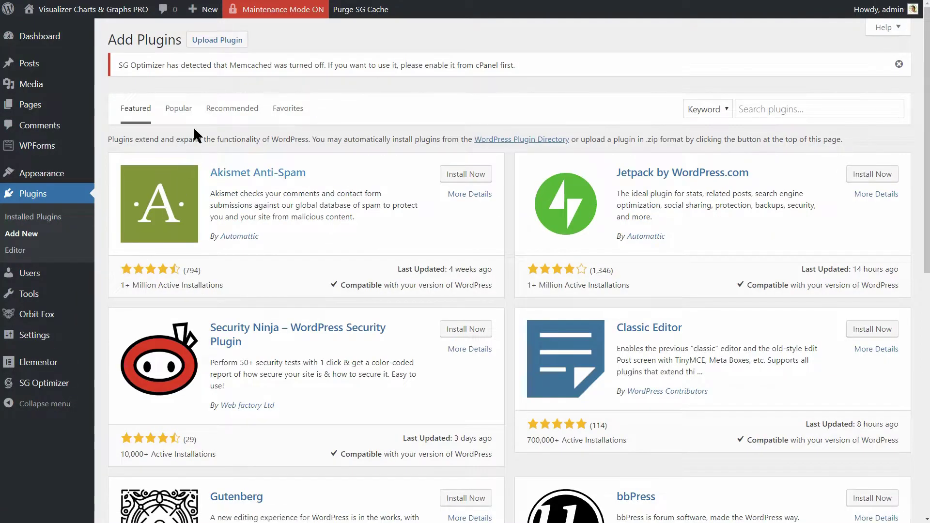
pyautogui.click(214, 39)
pyautogui.click(433, 184)
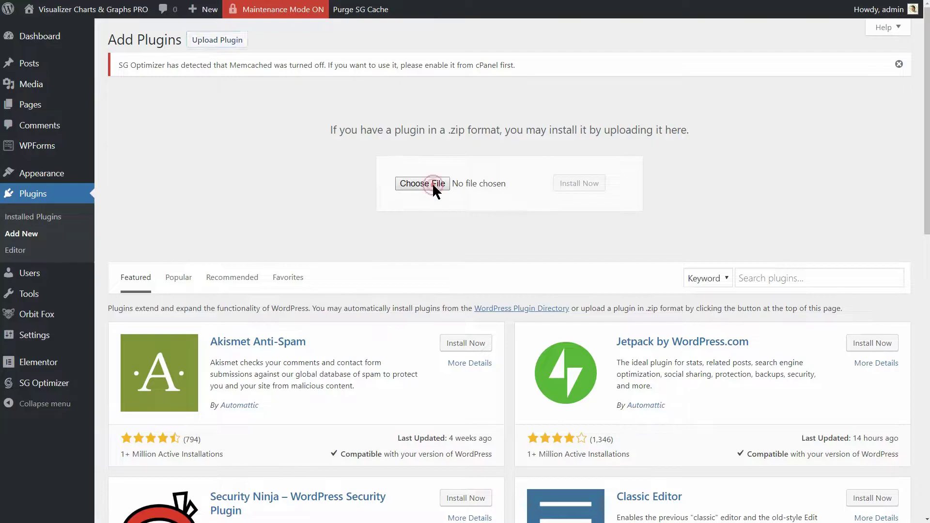
pyautogui.click(425, 178)
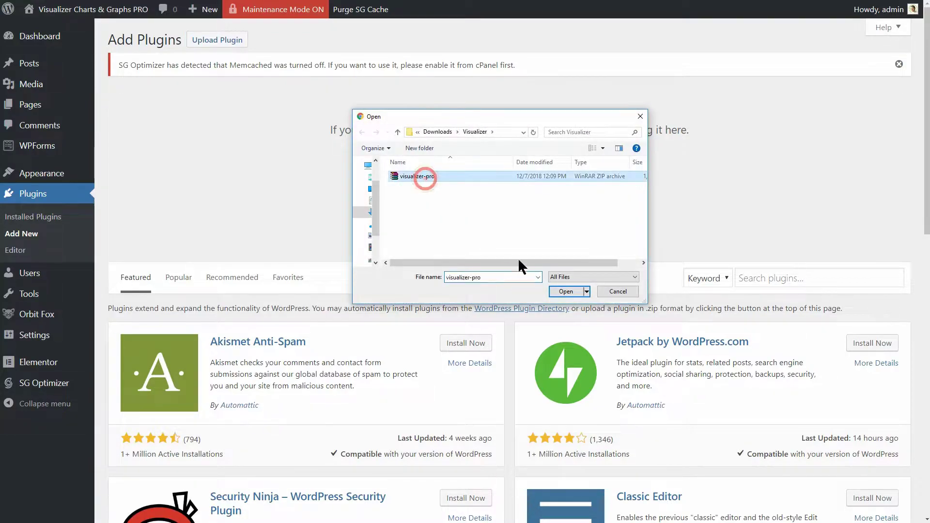
pyautogui.click(566, 291)
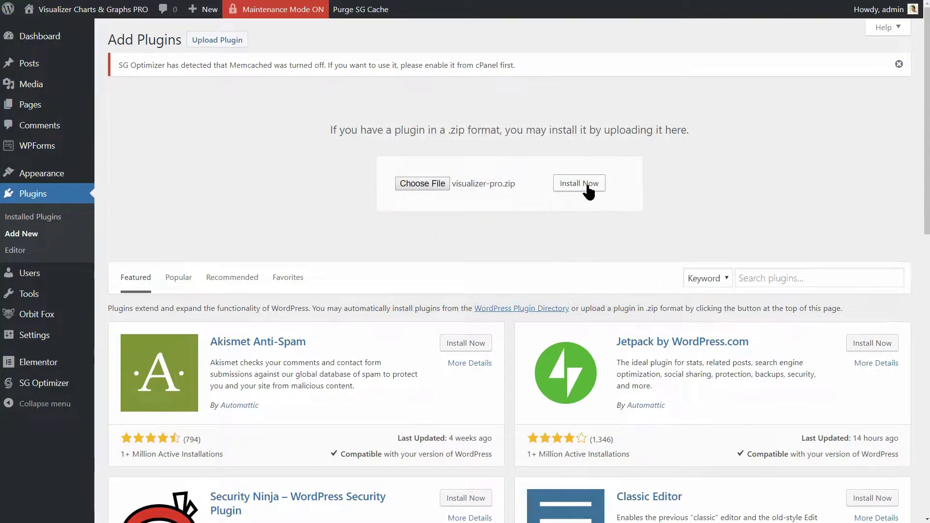
# Step: Install the uploaded Visualizer Pro plugin and activate it
pyautogui.click(589, 187)
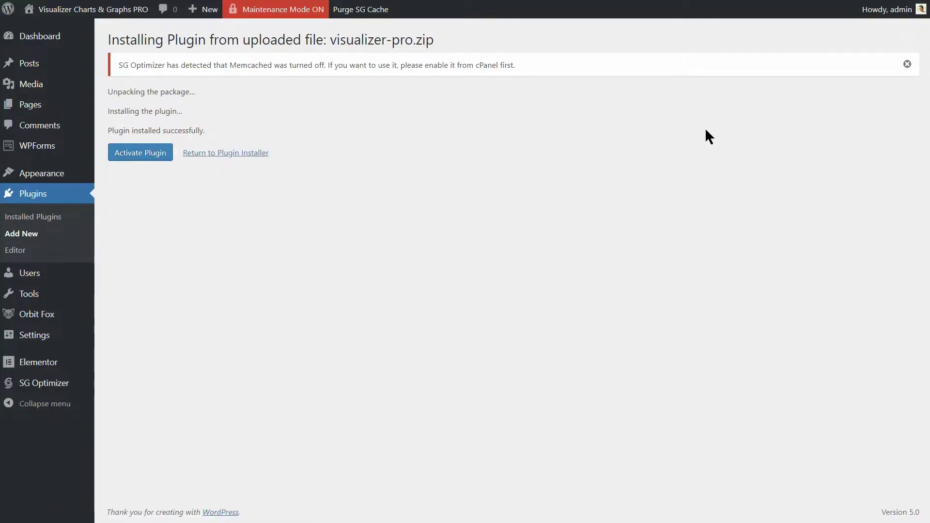
pyautogui.click(907, 64)
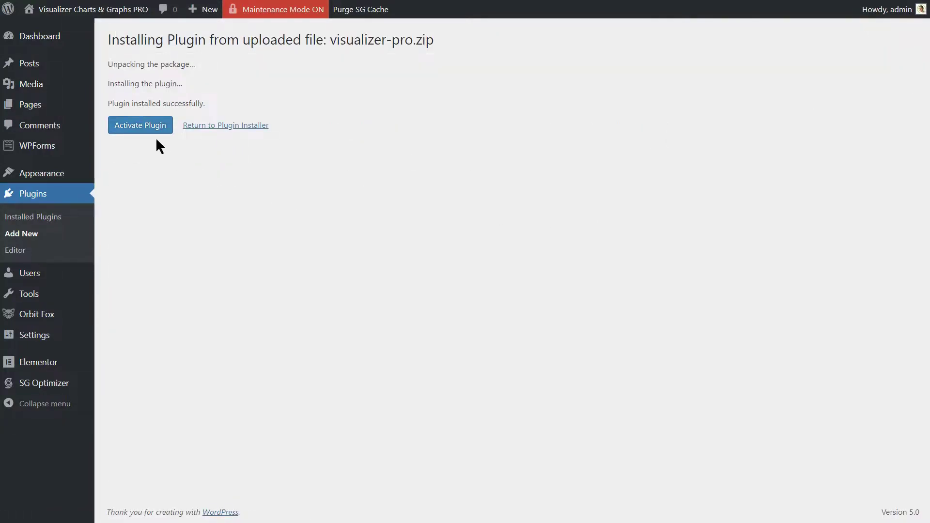
pyautogui.click(147, 129)
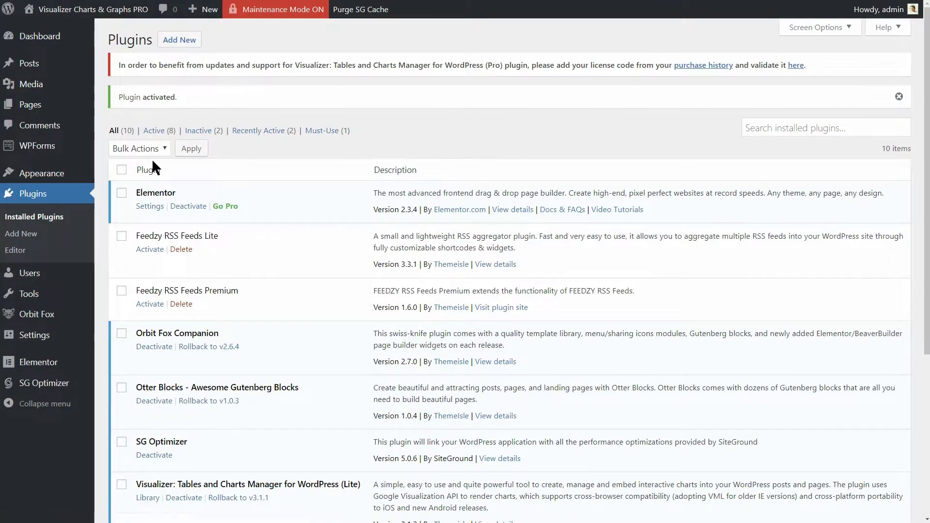
# Step: View the Visualizer Lite plugin details, close them, and return to the top of the Plugins list
pyautogui.scroll(-5, 152, 158)
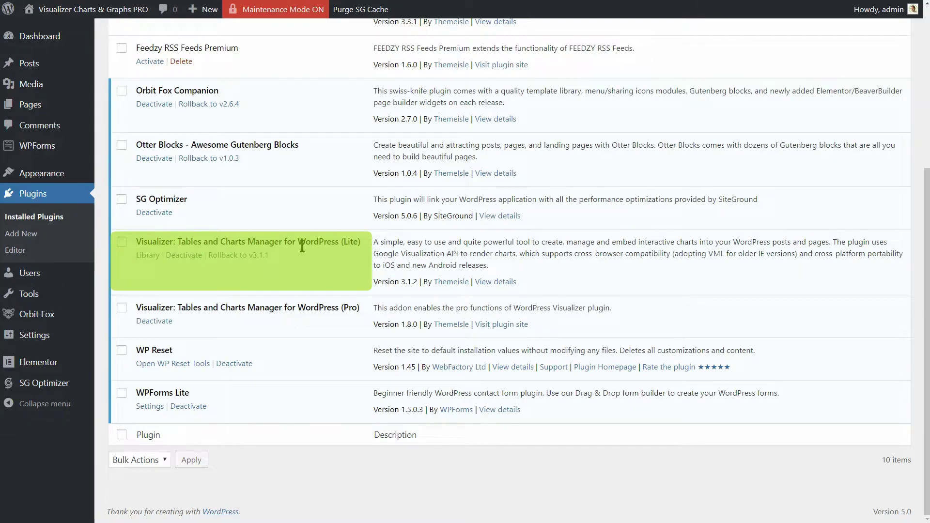
pyautogui.click(499, 281)
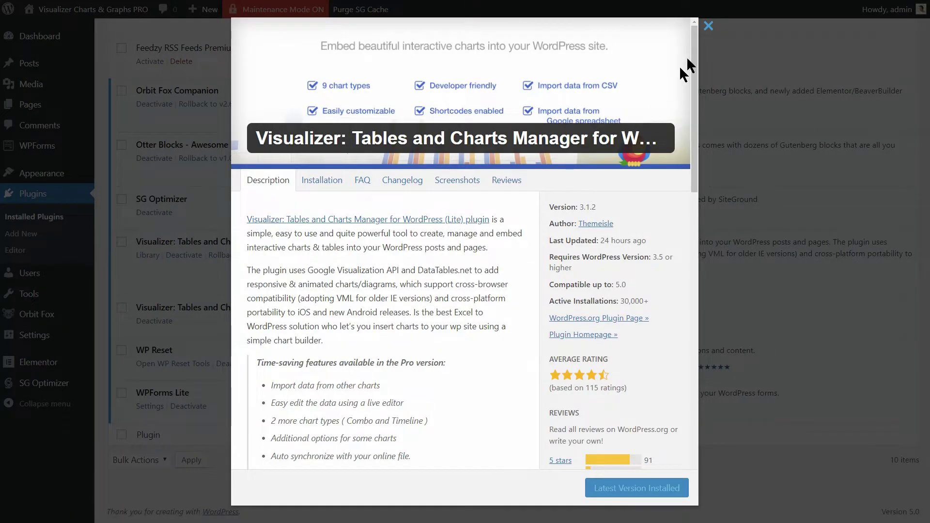
pyautogui.click(708, 26)
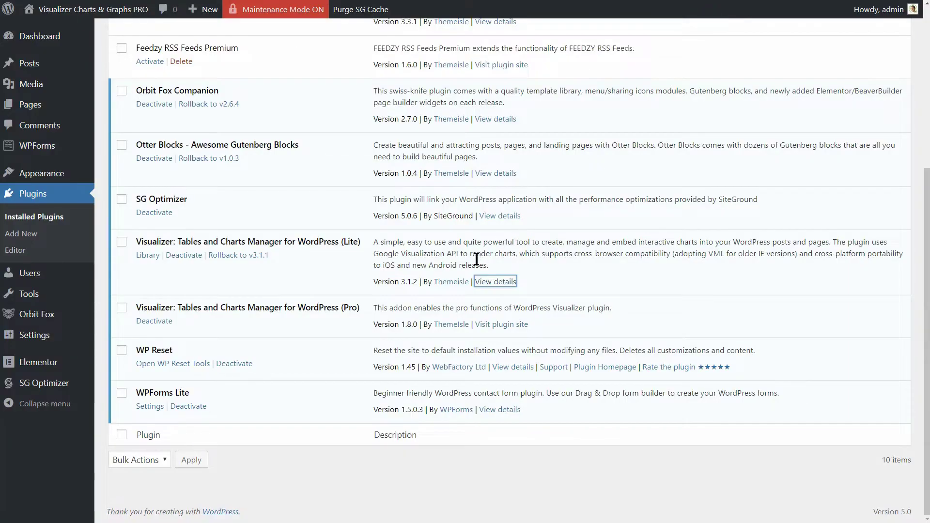
pyautogui.scroll(5, 476, 259)
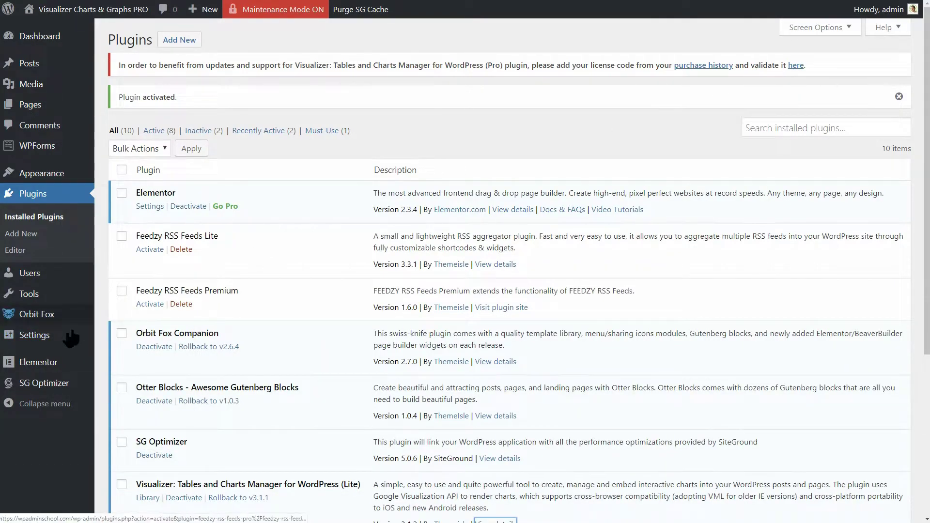
# Step: Replace the old Visualizer Pro licence key in General Settings with the new key and activate it
pyautogui.moveTo(61, 342)
pyautogui.click(113, 341)
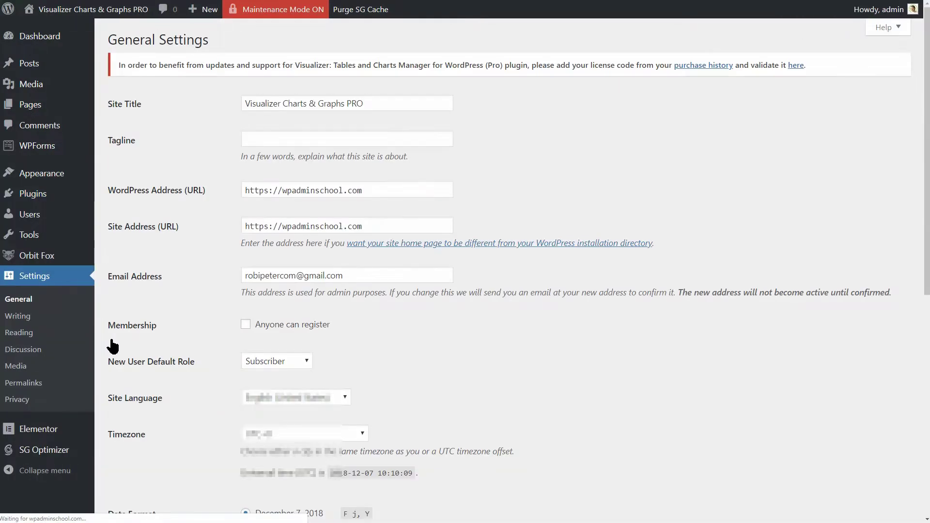
pyautogui.scroll(-6, 524, 313)
pyautogui.scroll(-2, 525, 315)
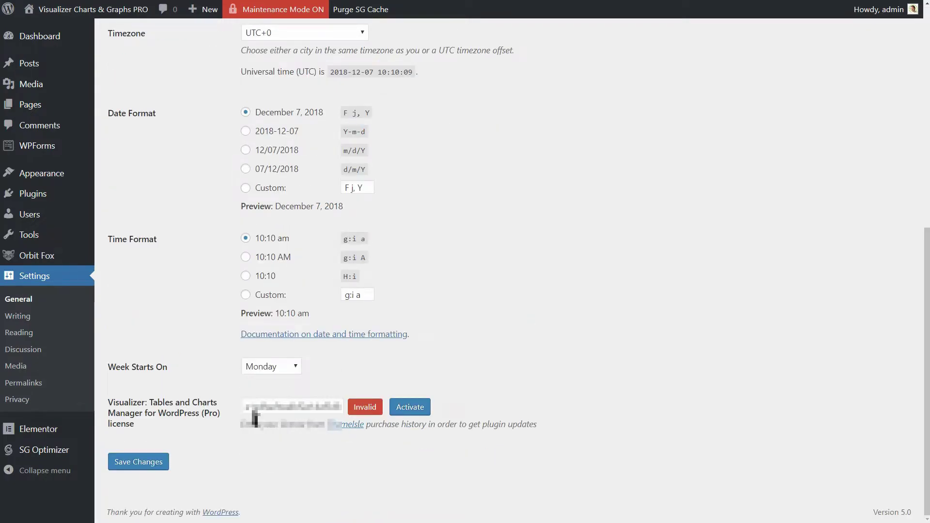
pyautogui.moveTo(247, 407); pyautogui.dragTo(375, 457)
pyautogui.press('BackSpace')
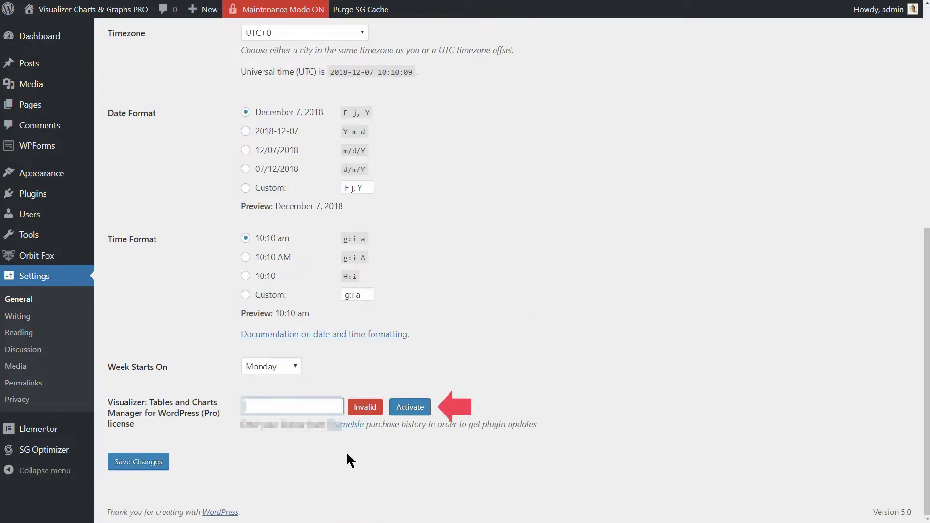
pyautogui.rightClick(274, 407)
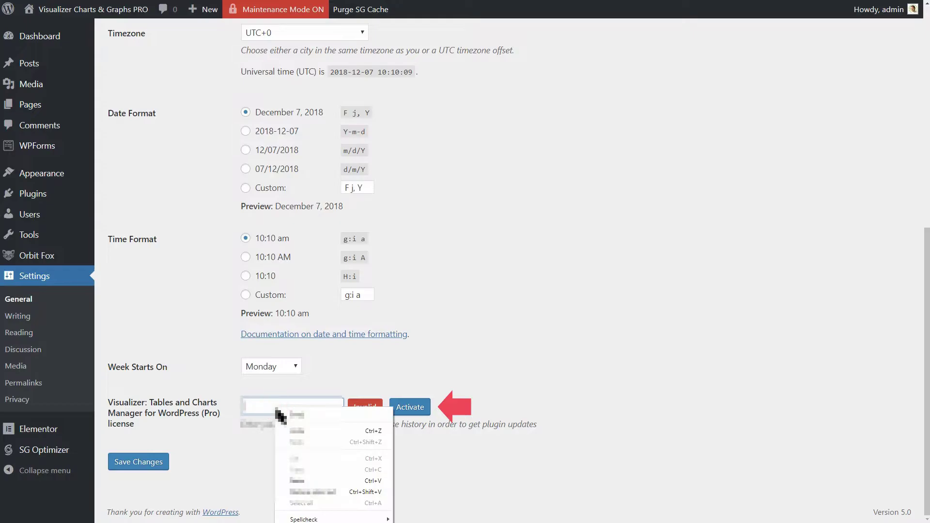
pyautogui.click(296, 474)
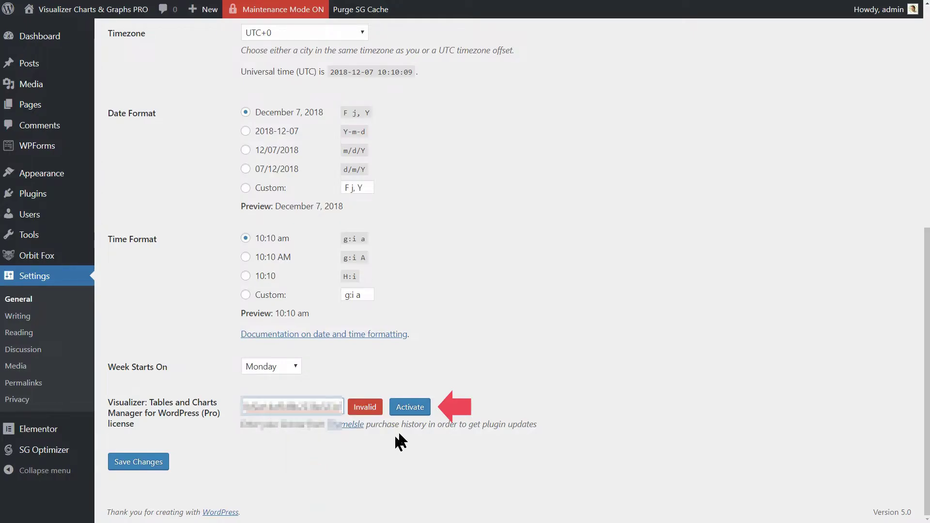
pyautogui.click(413, 410)
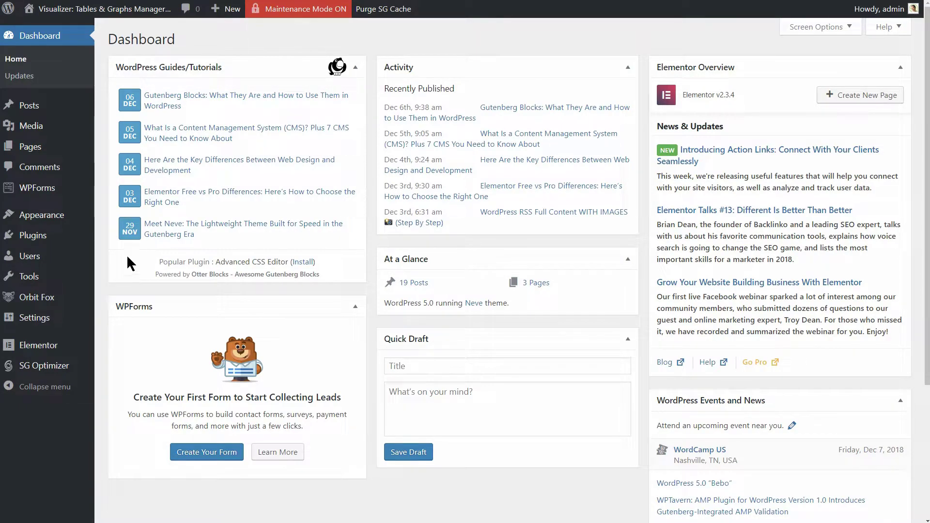
# Step: Start a new chart from the Visualizer Library
pyautogui.moveTo(89, 130)
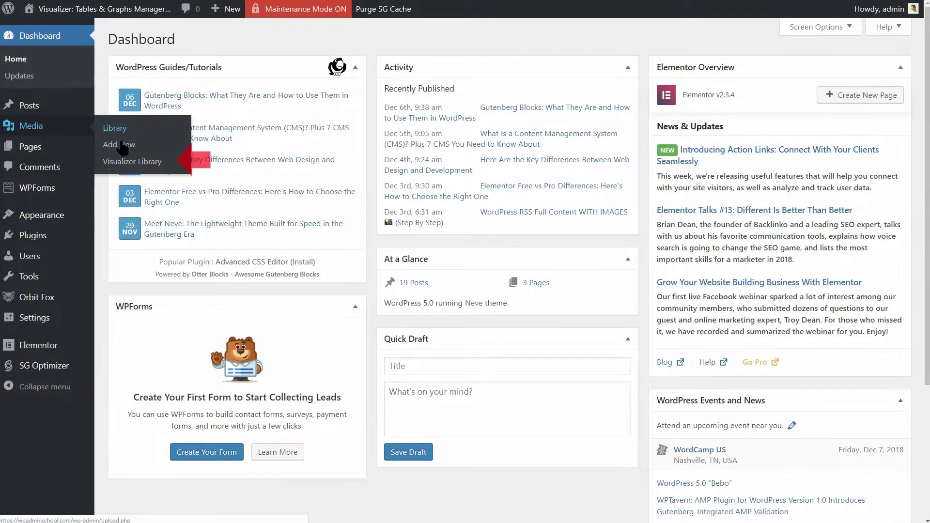
pyautogui.click(127, 161)
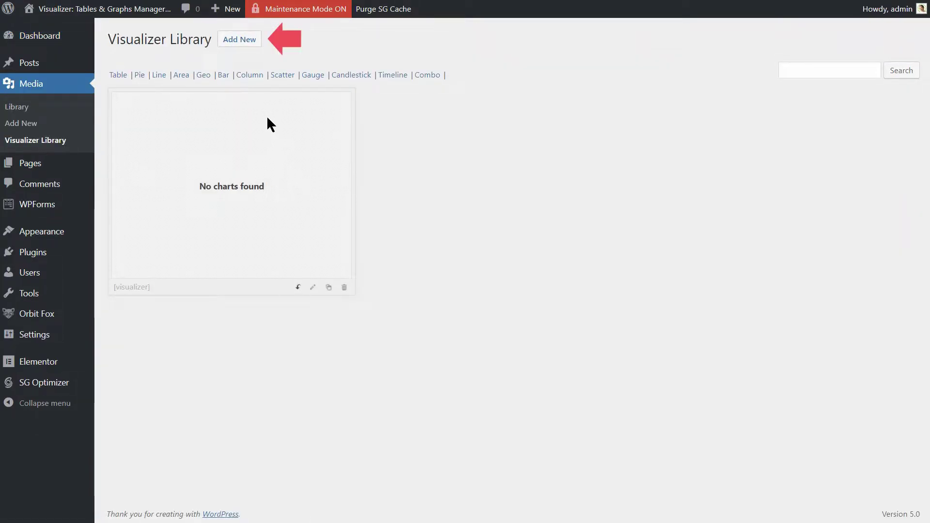
pyautogui.click(242, 41)
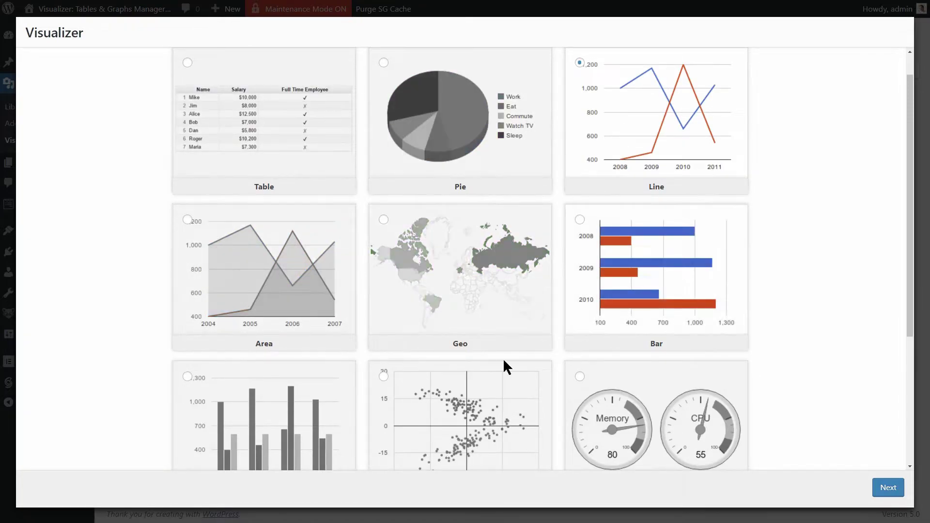
# Step: Preview Candlestick, Timeline and Combo types, then pick Timeline and continue to chart data
pyautogui.scroll(-5, 799, 337)
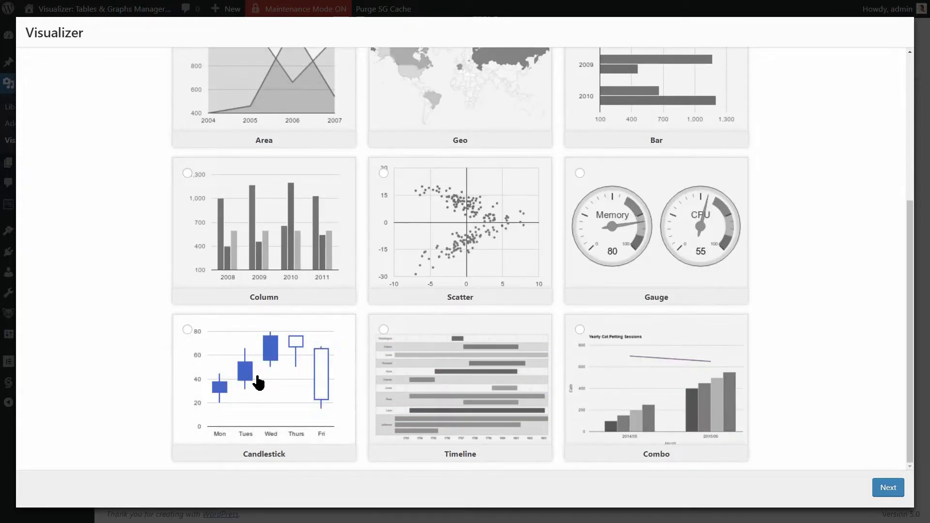
pyautogui.click(301, 383)
pyautogui.click(435, 394)
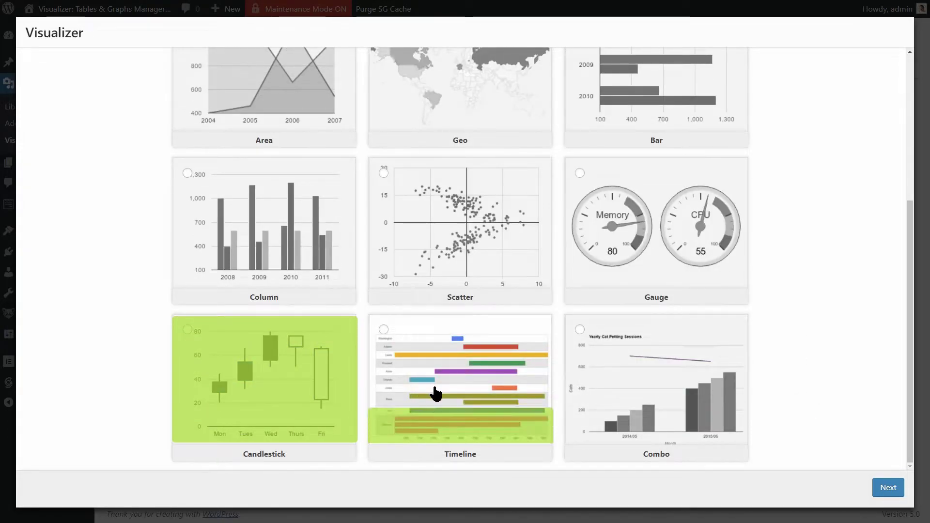
pyautogui.click(631, 400)
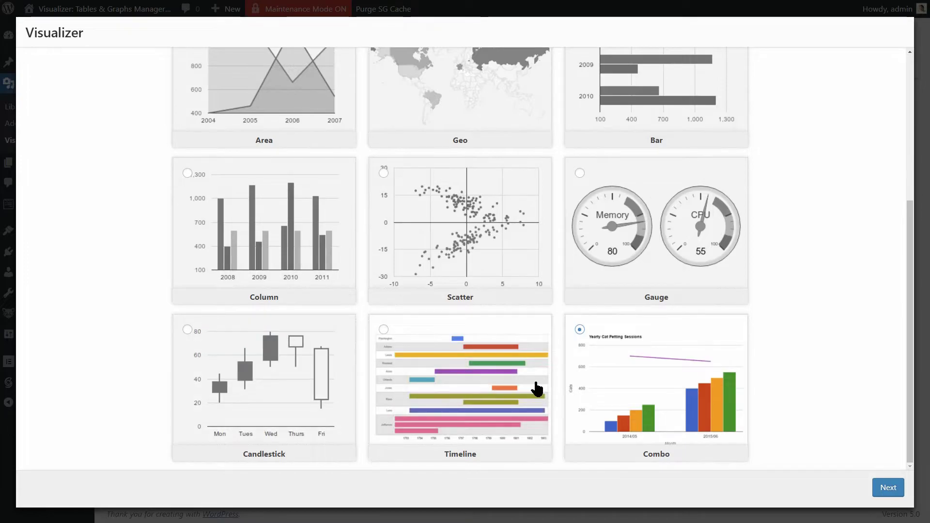
pyautogui.click(465, 385)
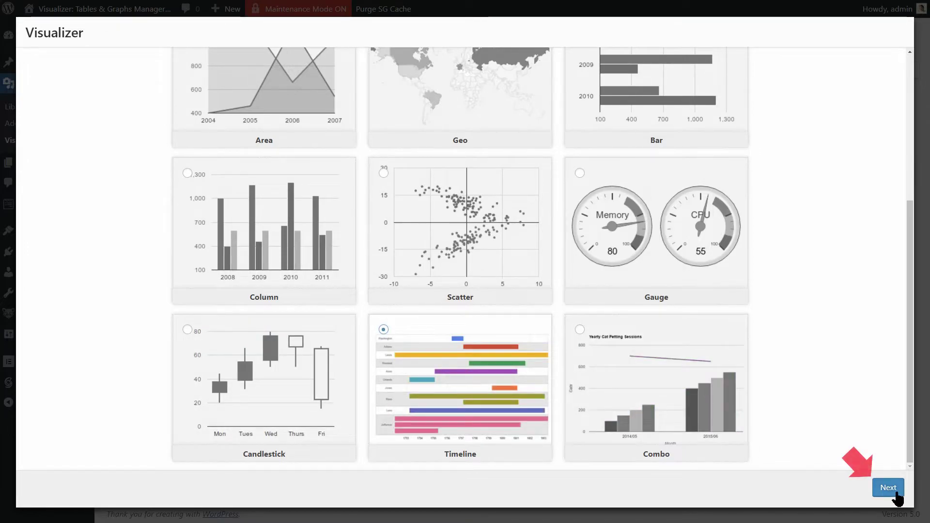
pyautogui.click(889, 488)
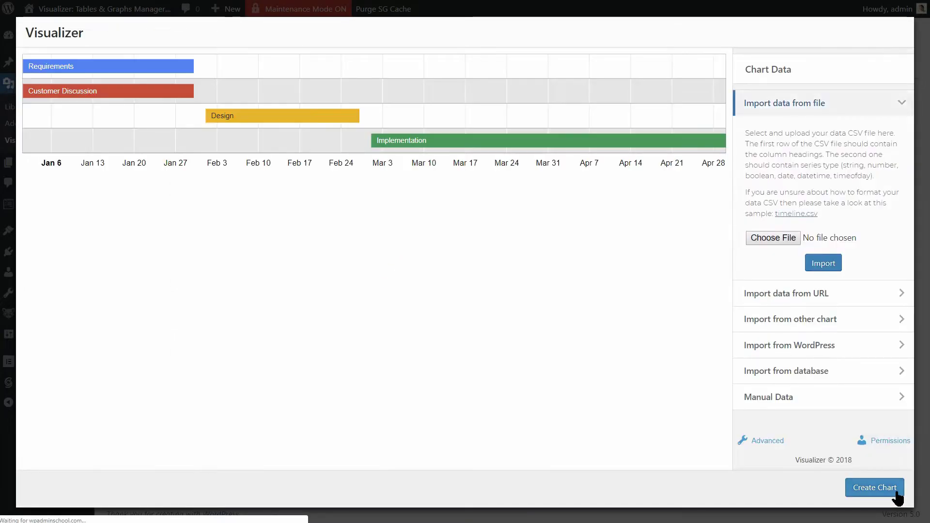
# Step: Collapse the file import panel, check the timeline bar values, and create chart #350
pyautogui.click(903, 107)
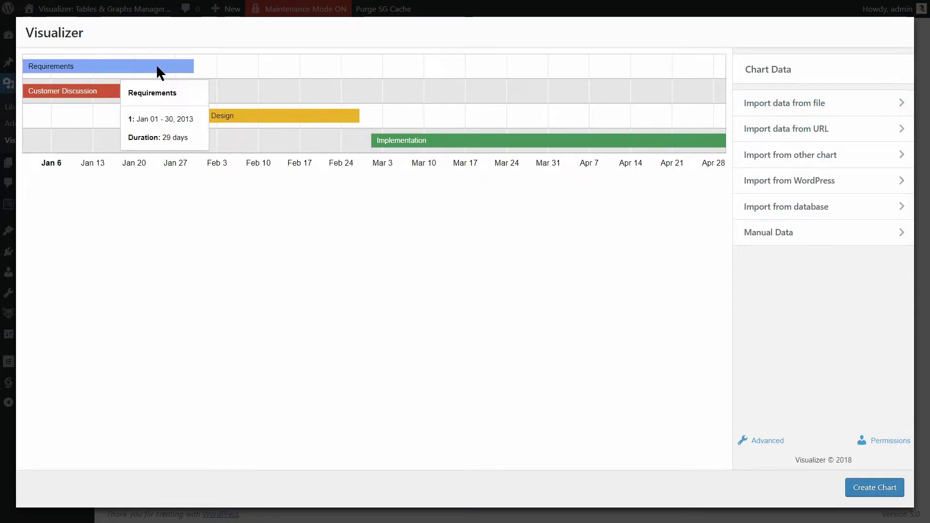
pyautogui.moveTo(482, 141)
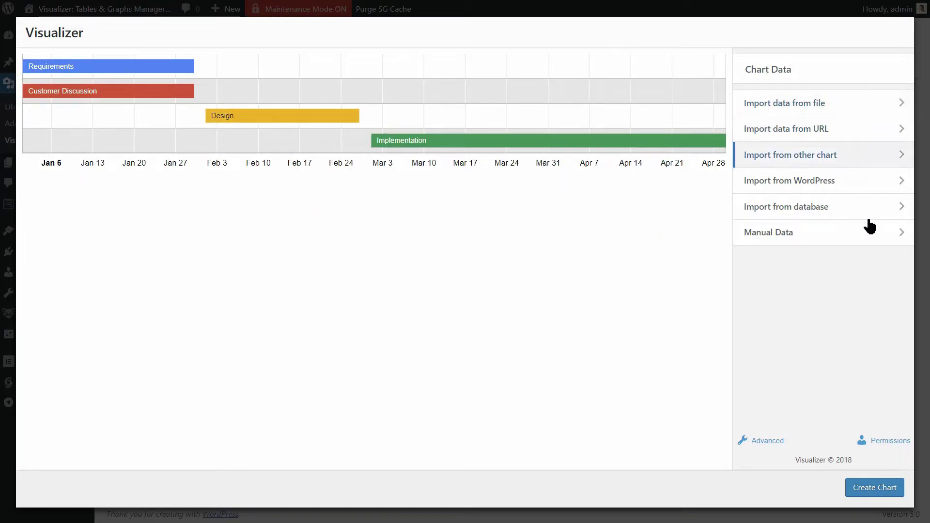
pyautogui.click(875, 489)
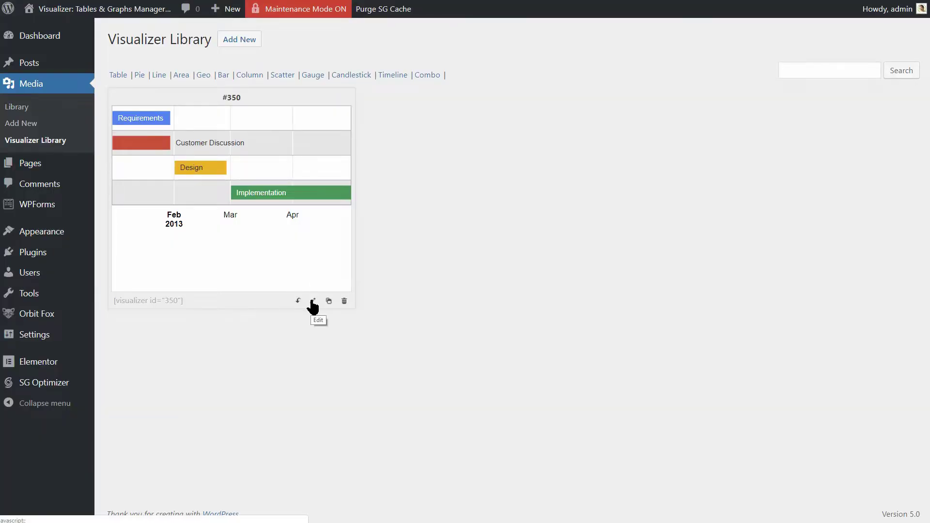
# Step: Open chart #350 for editing and expand the import sections through to Manual Data
pyautogui.click(312, 301)
pyautogui.click(853, 104)
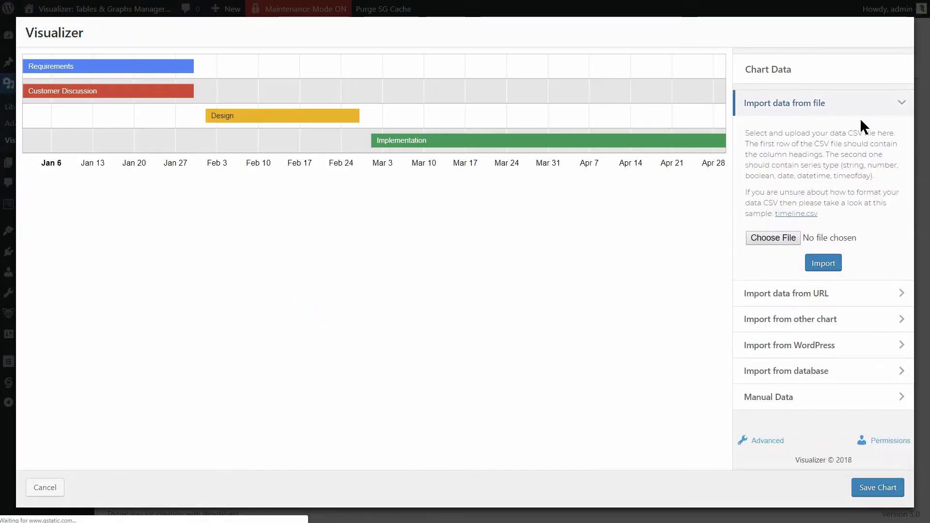
pyautogui.click(901, 105)
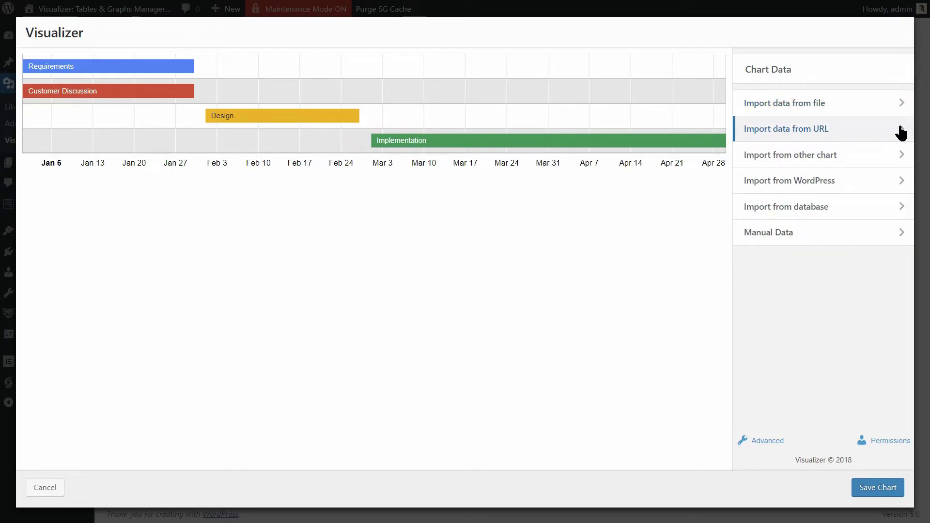
pyautogui.click(895, 158)
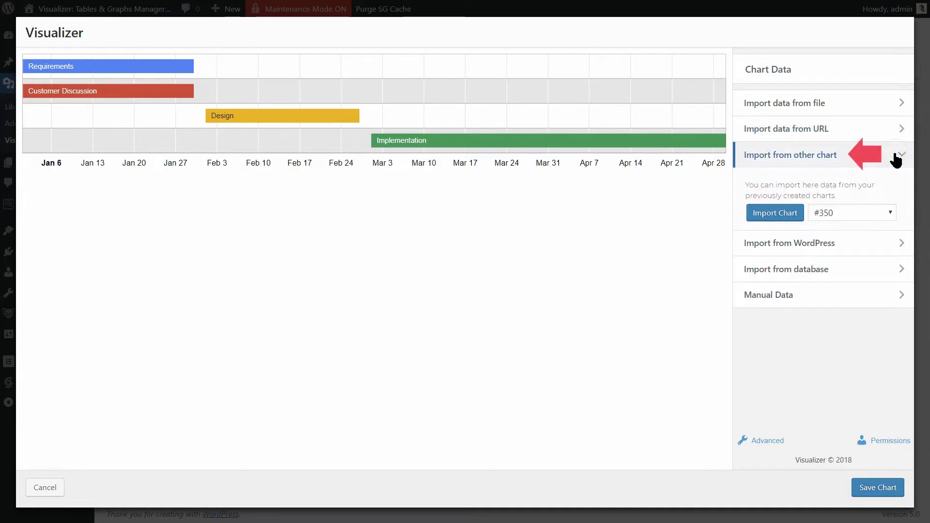
pyautogui.click(888, 243)
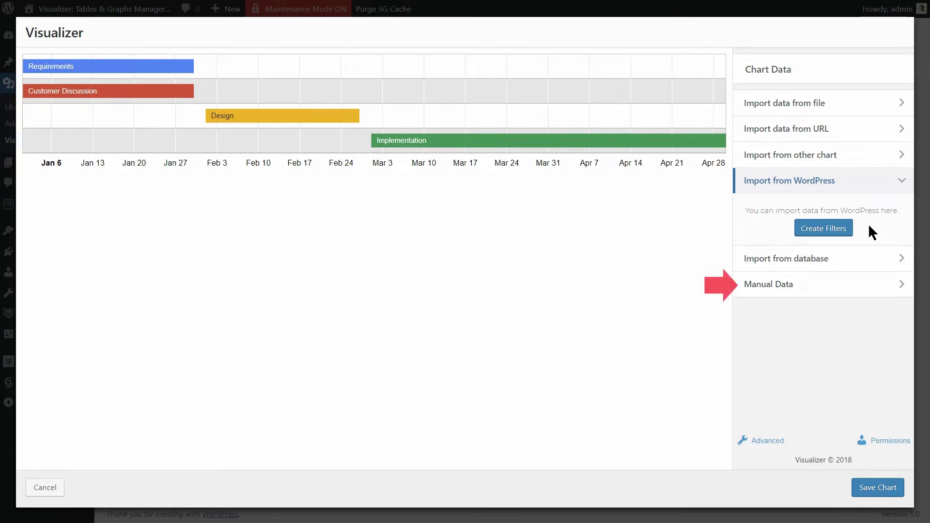
pyautogui.click(899, 287)
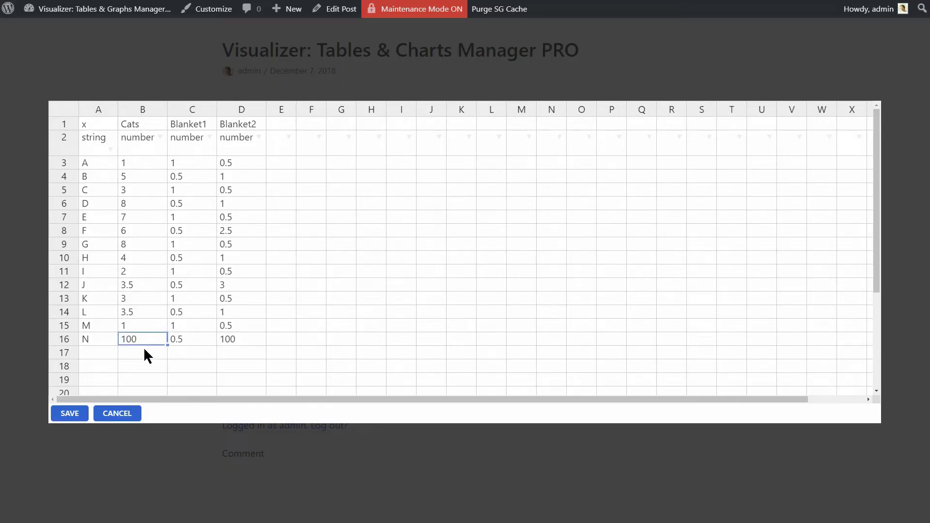
# Step: Set the N row value to 1, Cats at G to 5 and Blanket2 at G to 30, then save
pyautogui.write('1')
pyautogui.click(240, 339)
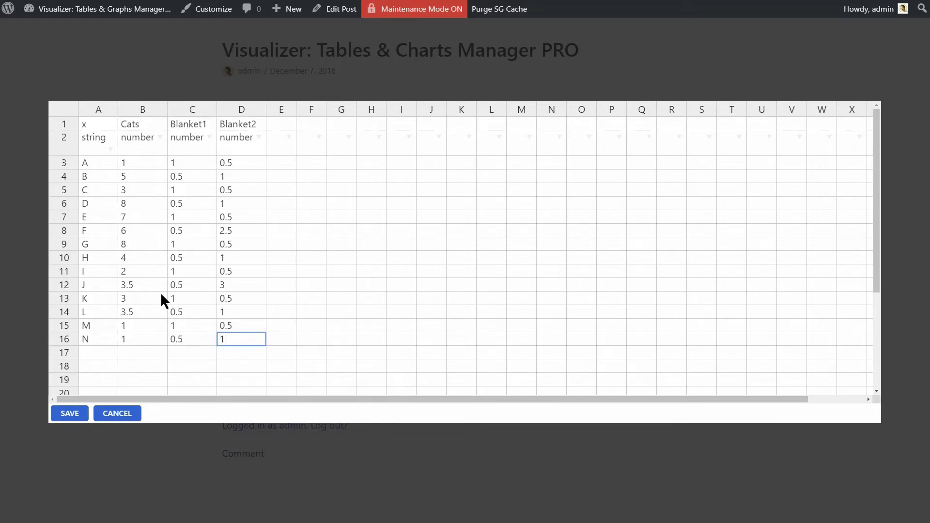
pyautogui.click(140, 247)
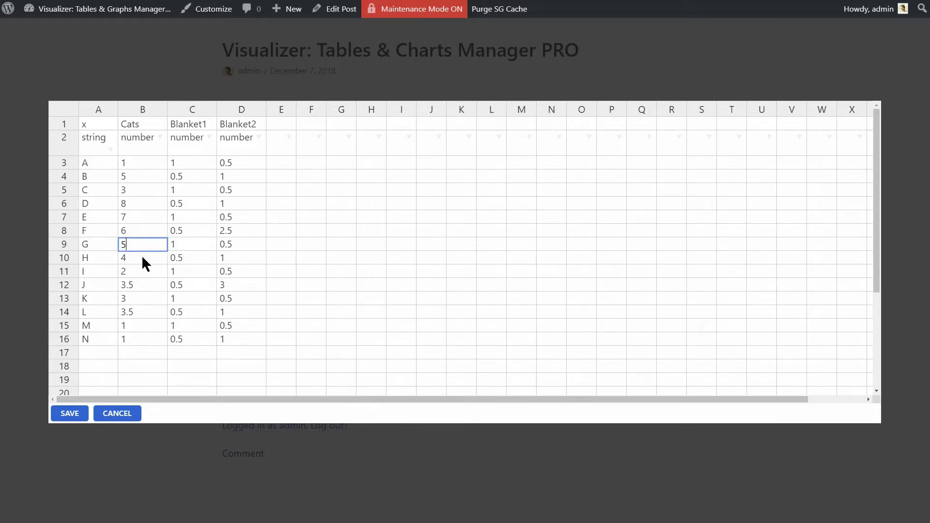
pyautogui.click(245, 245)
pyautogui.write('30')
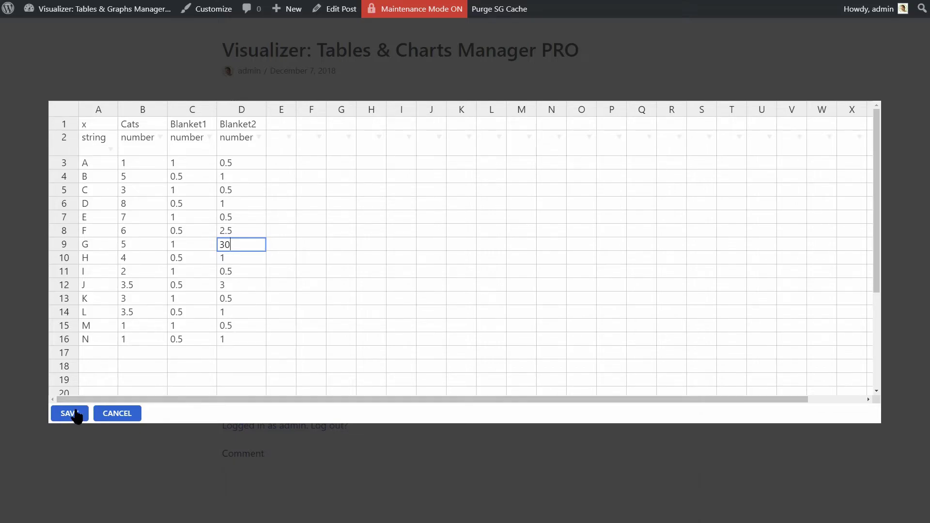
pyautogui.click(73, 413)
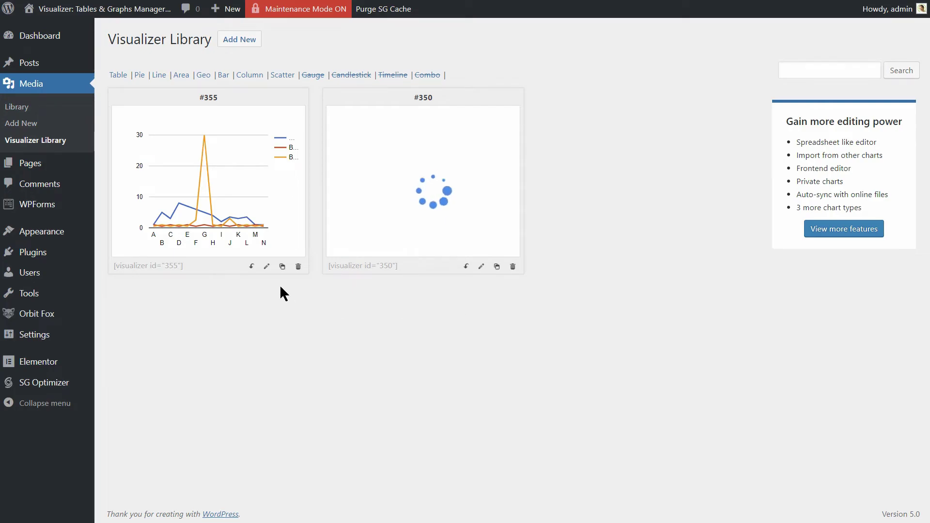
pyautogui.click(267, 266)
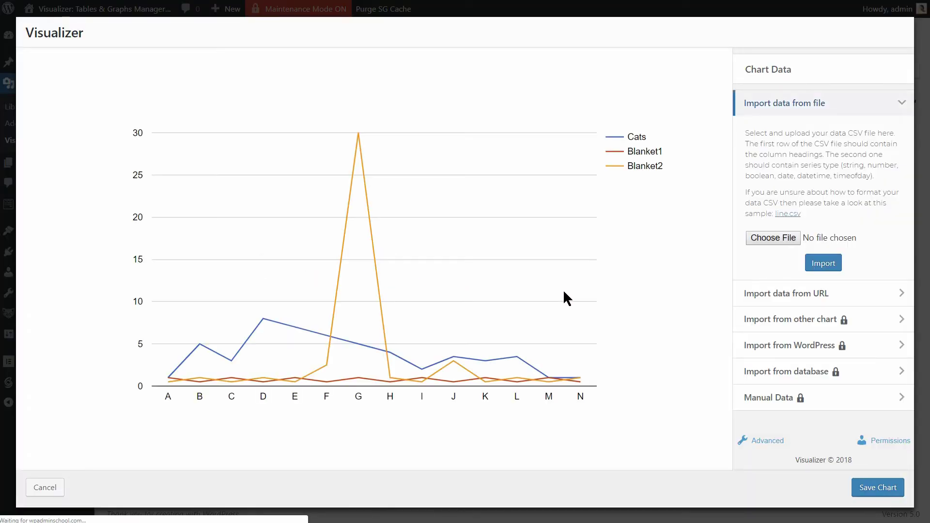
pyautogui.click(888, 442)
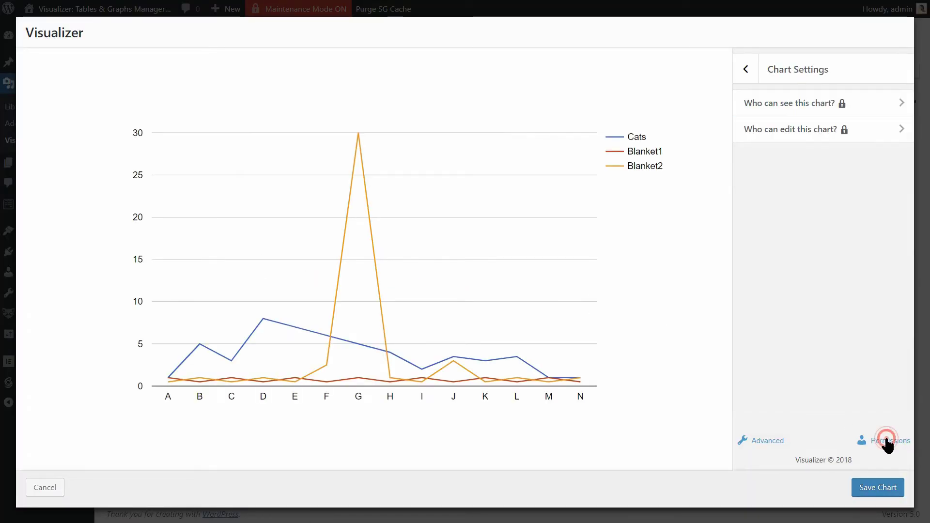
pyautogui.click(822, 108)
pyautogui.click(841, 191)
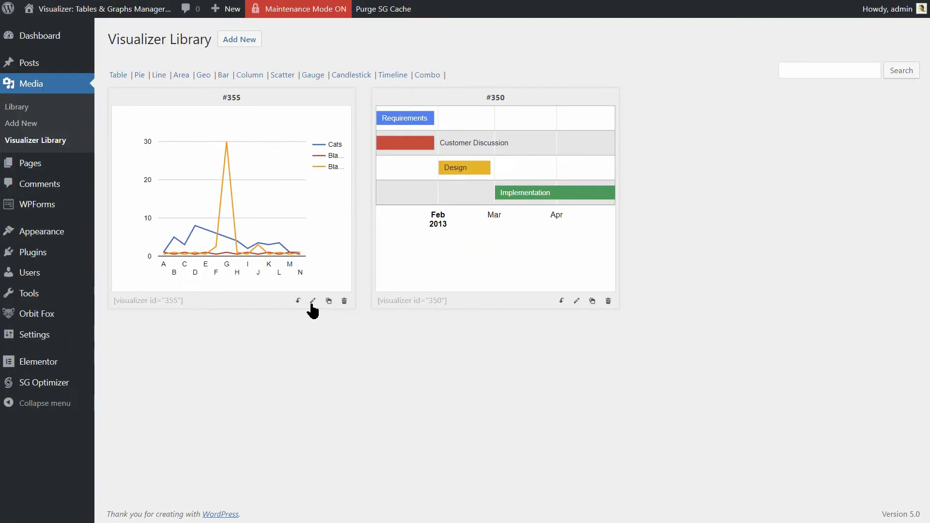
pyautogui.click(311, 305)
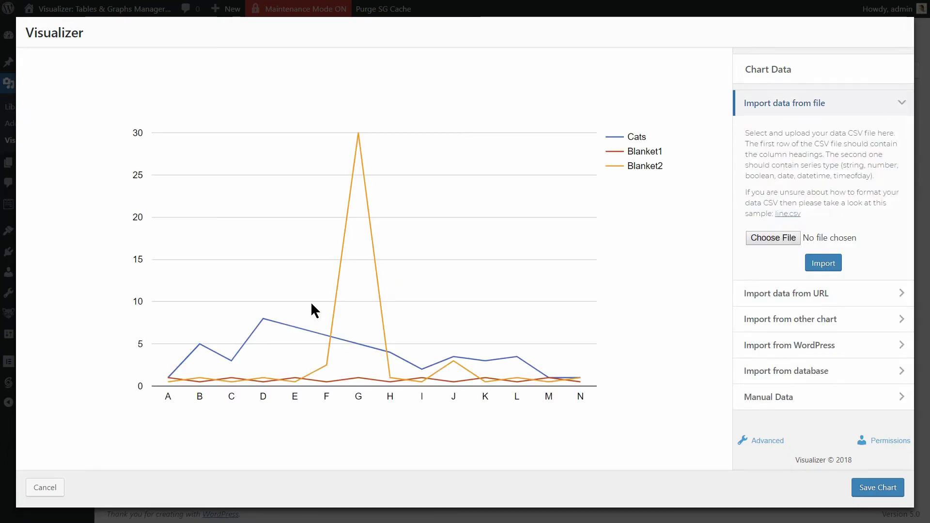
pyautogui.tripleClick(907, 103)
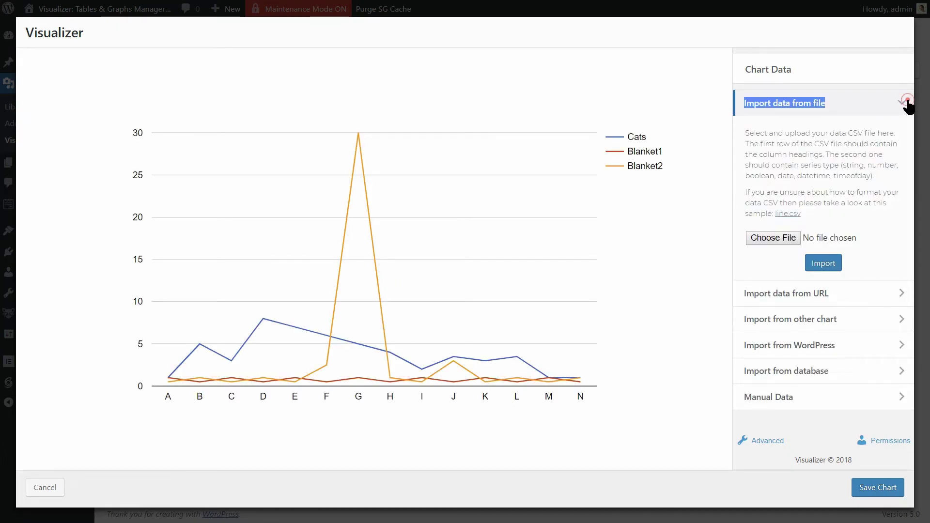
pyautogui.click(857, 256)
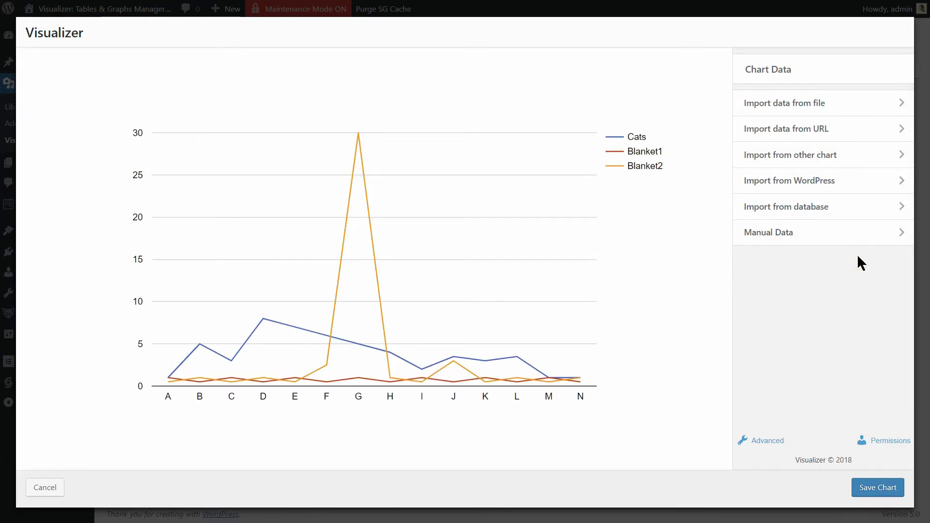
pyautogui.click(894, 442)
pyautogui.click(852, 107)
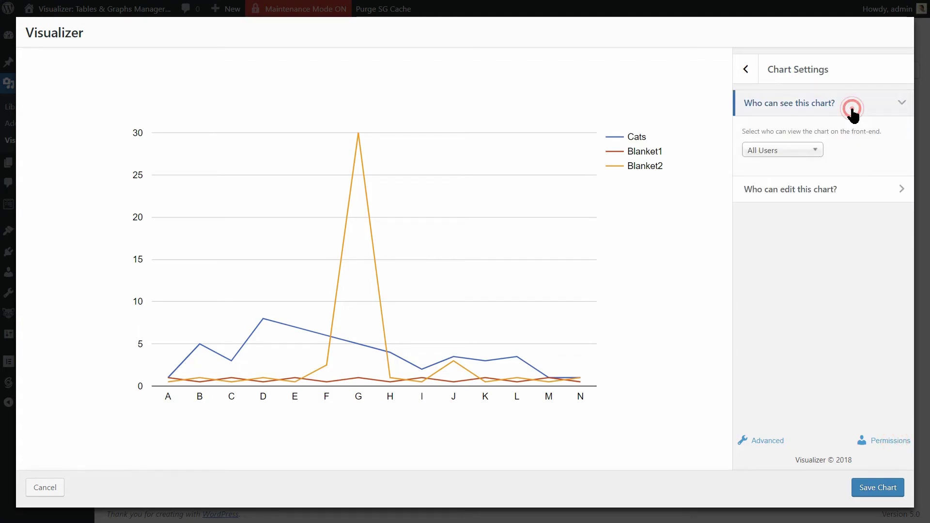
pyautogui.click(842, 192)
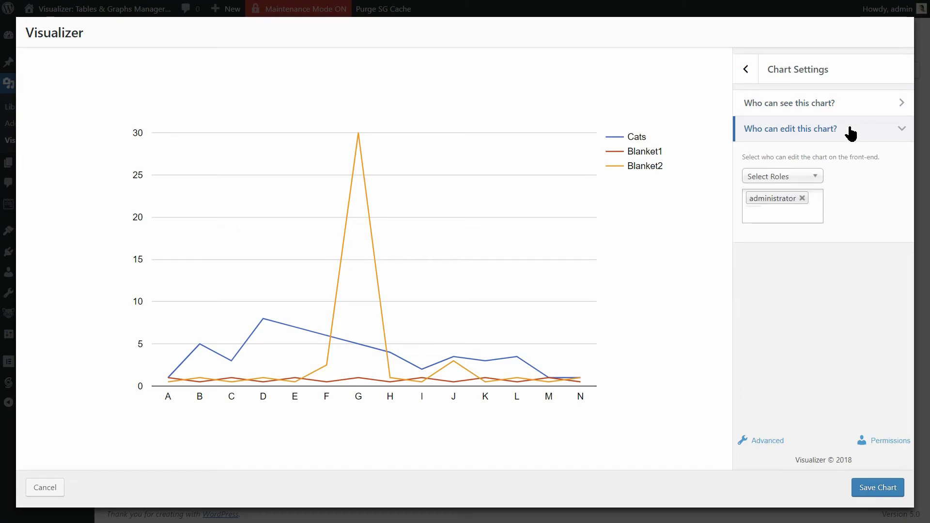
pyautogui.click(841, 108)
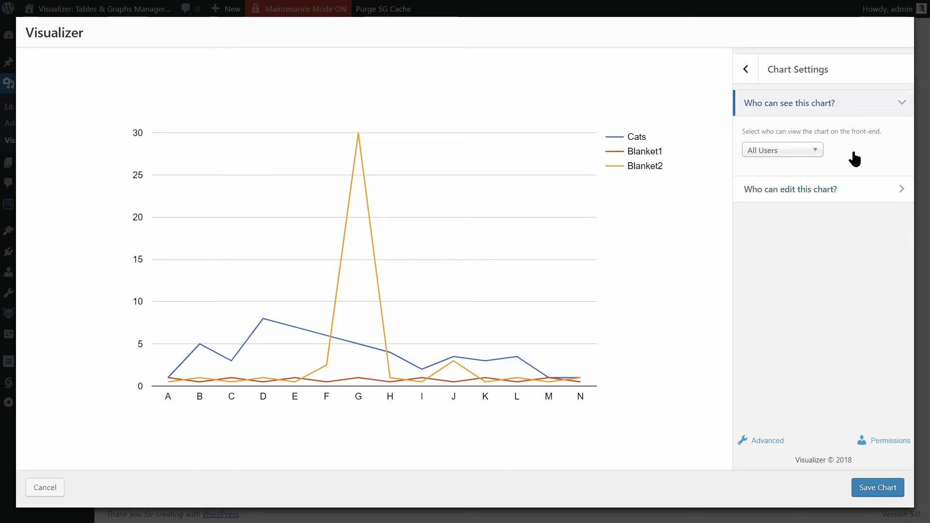
pyautogui.click(877, 489)
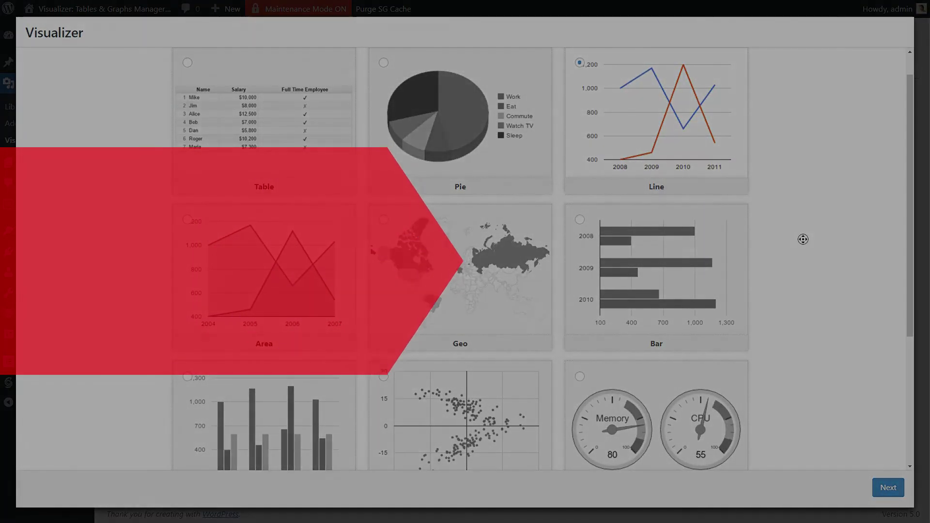
# Step: Dismiss the new chart-type picker and return to the Visualizer Library
pyautogui.scroll(-2, 804, 246)
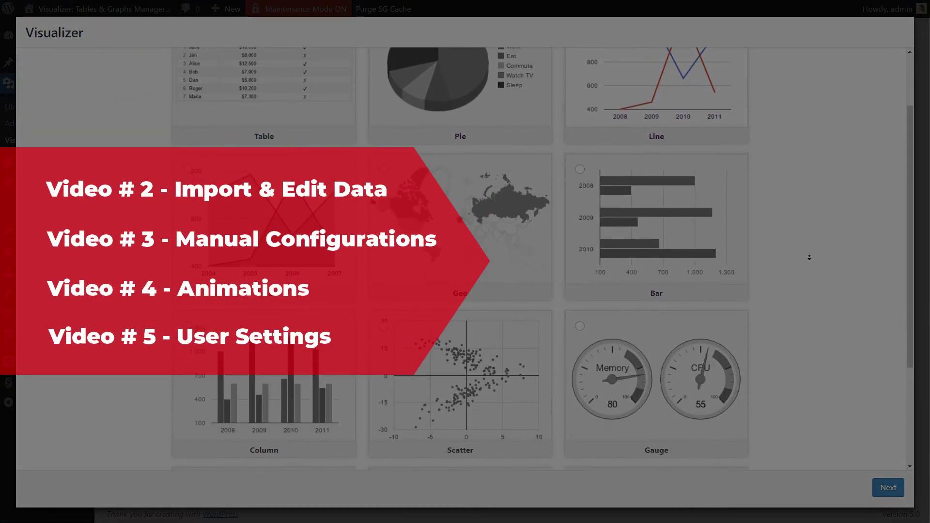
pyautogui.scroll(-2, 809, 257)
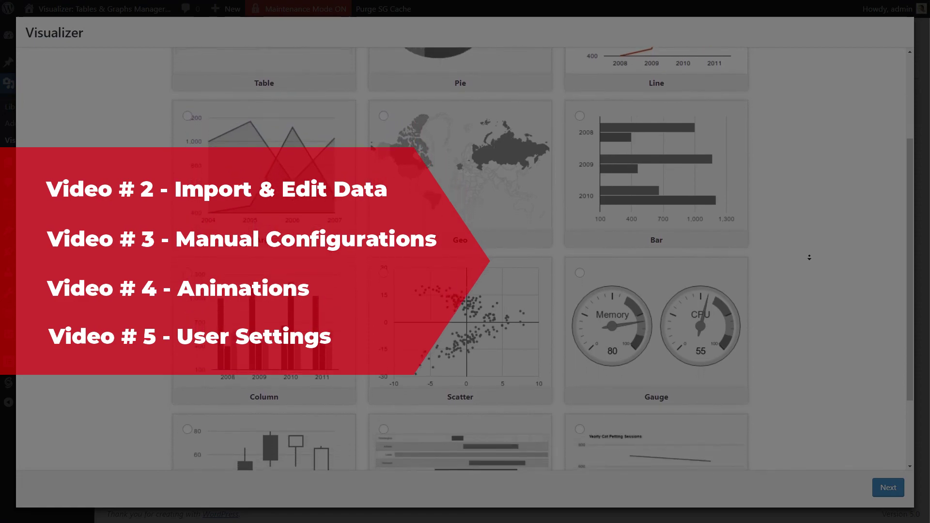
pyautogui.scroll(-2, 809, 257)
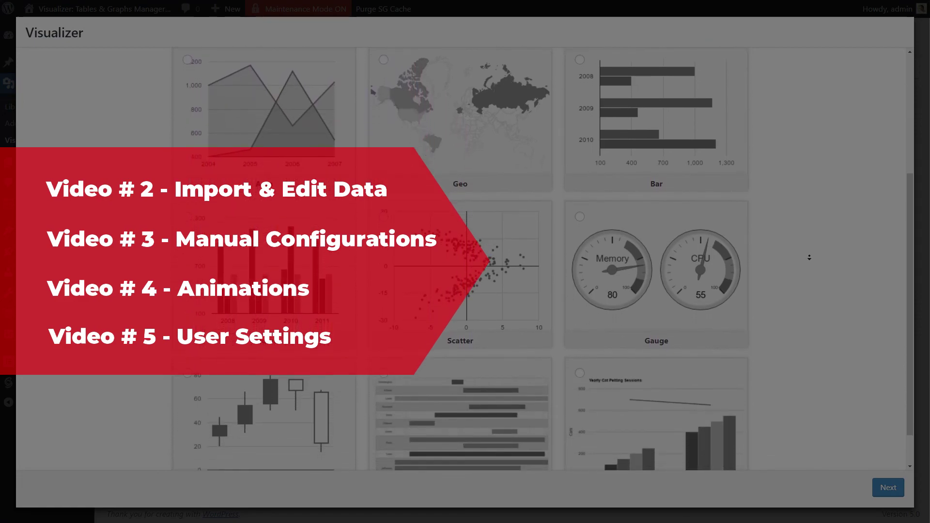
pyautogui.scroll(-1, 808, 257)
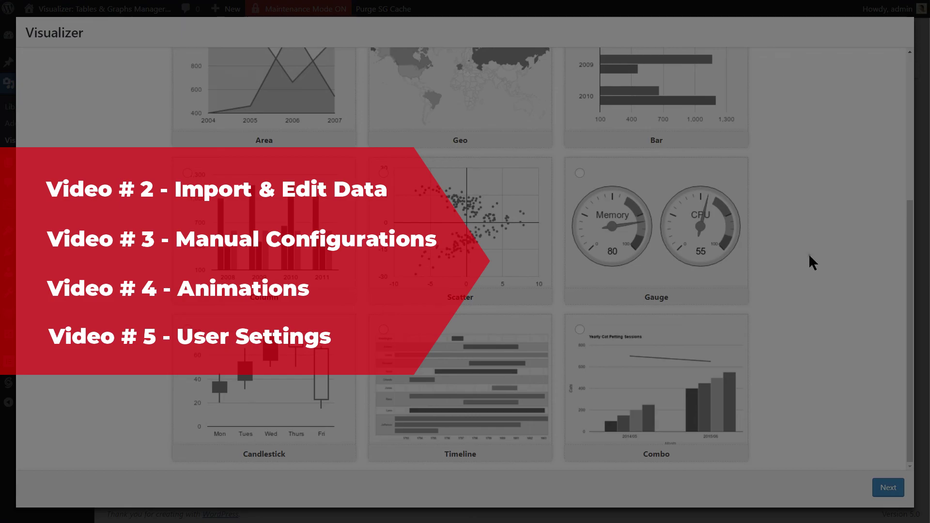
pyautogui.click(923, 92)
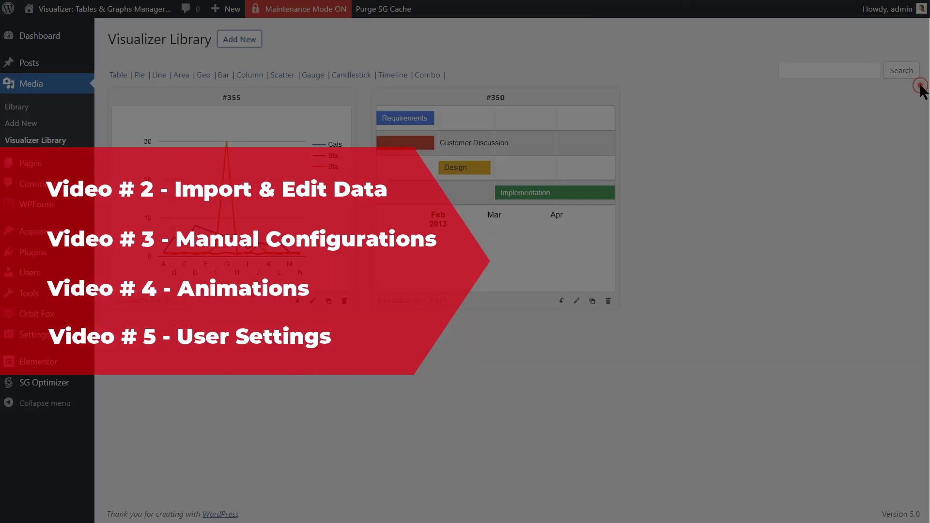
# Step: Edit chart #355, collapsing 'Import data from file' and expanding 'Manual Data'
pyautogui.click(312, 300)
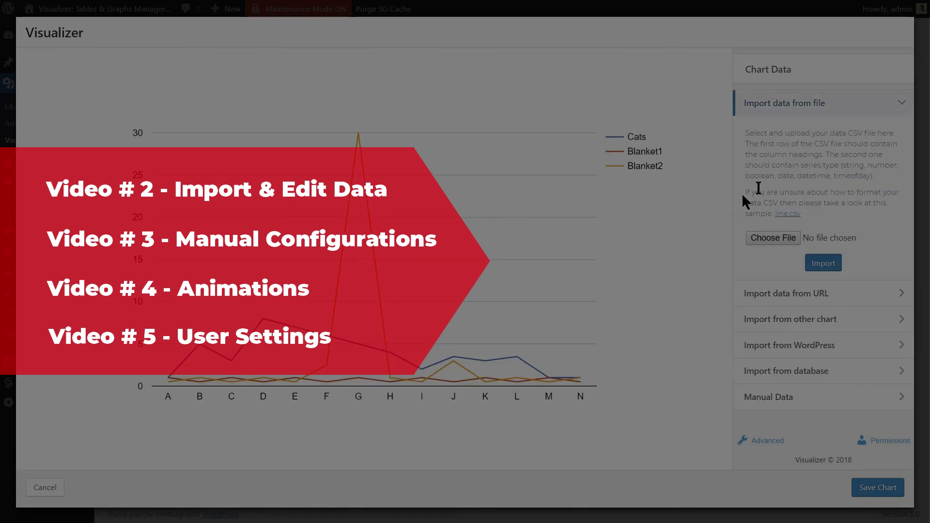
pyautogui.click(898, 106)
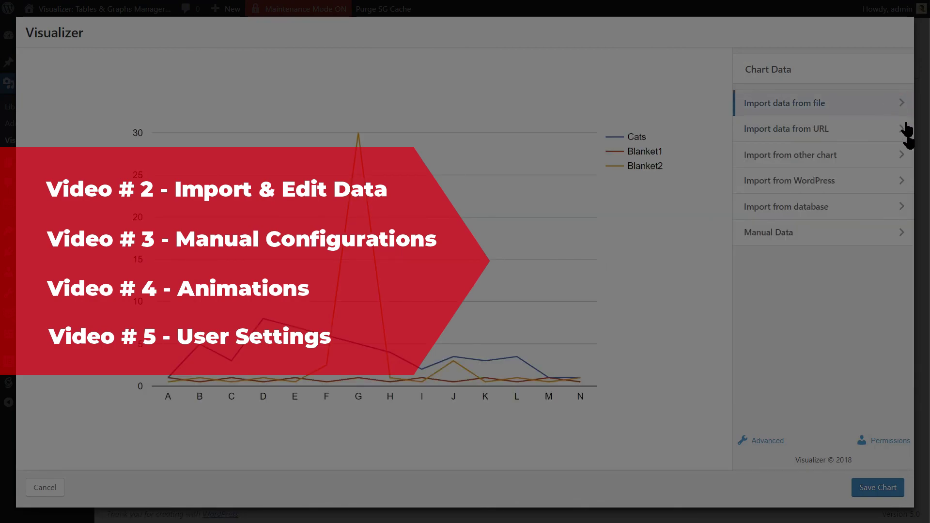
pyautogui.click(900, 235)
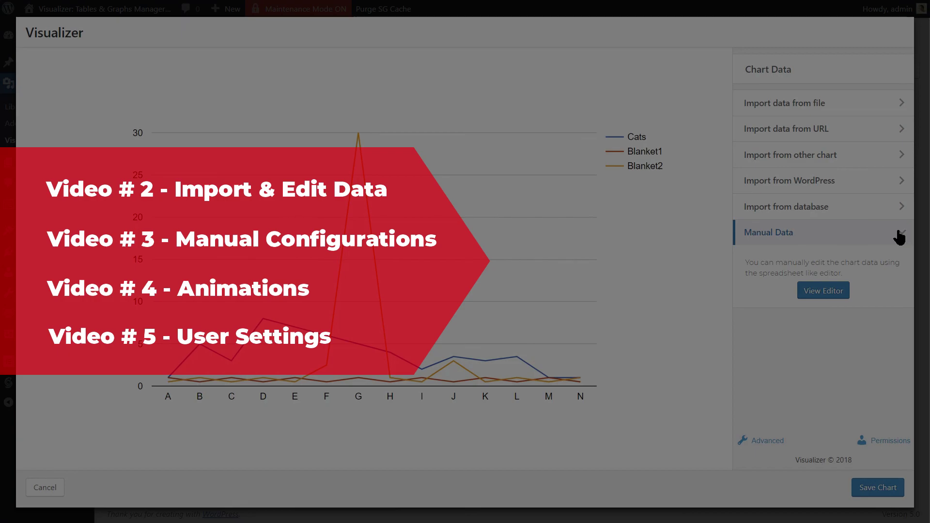